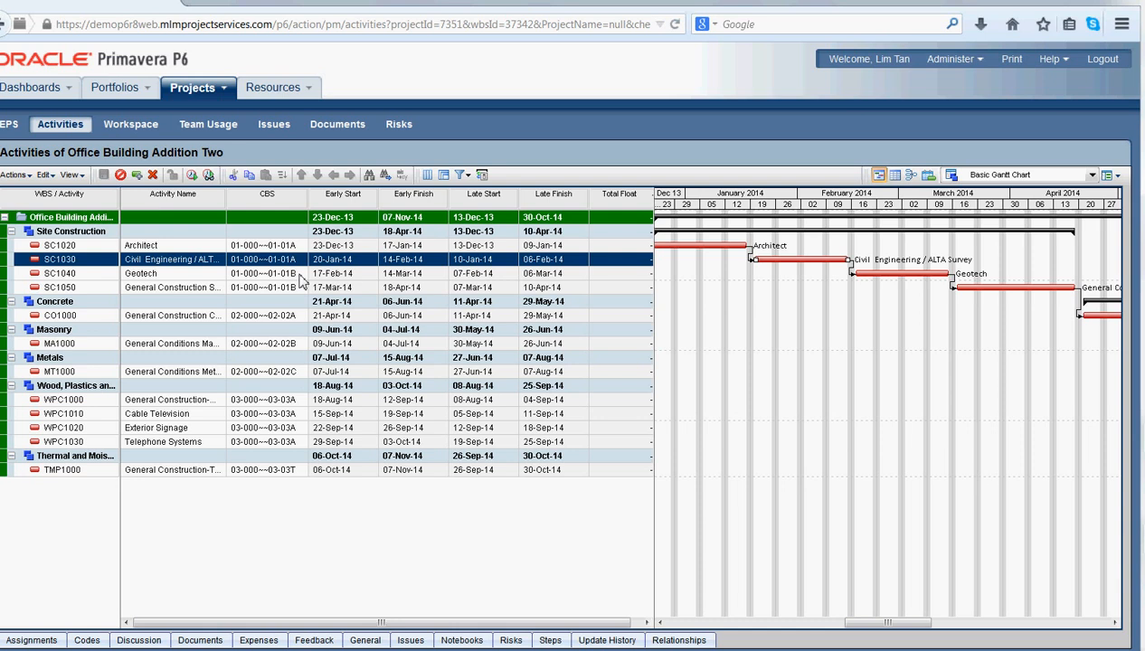
- Send the Office Building Addition Two schedule to Primavera Unifier and acknowledge the service request notice
left_click(15, 179)
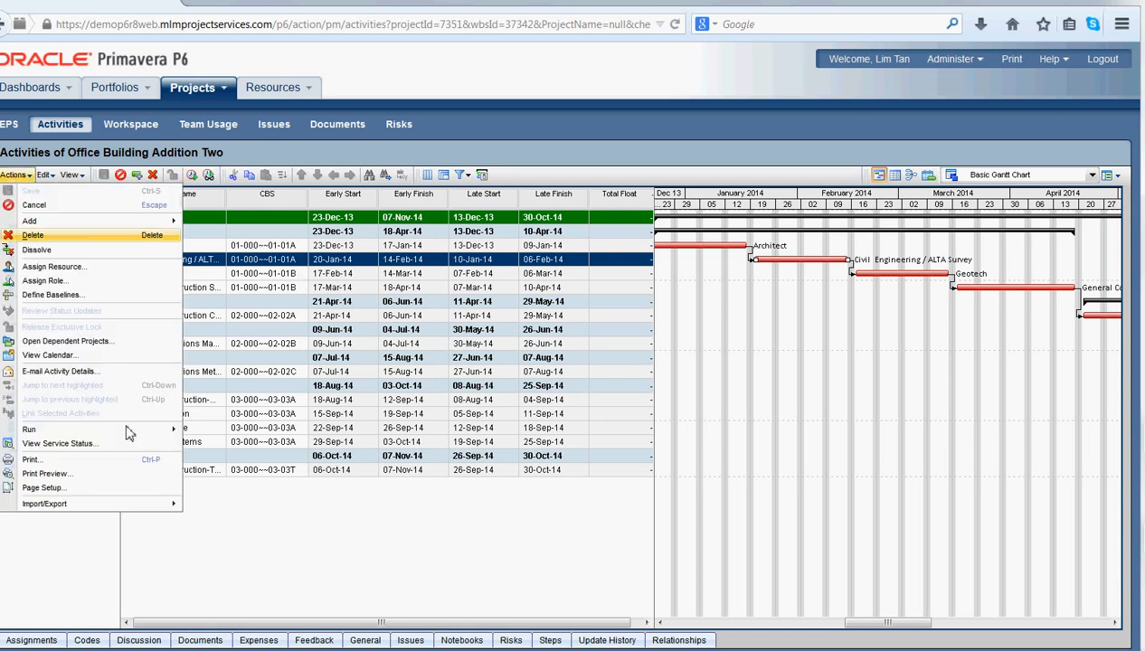
mouse_move(166, 504)
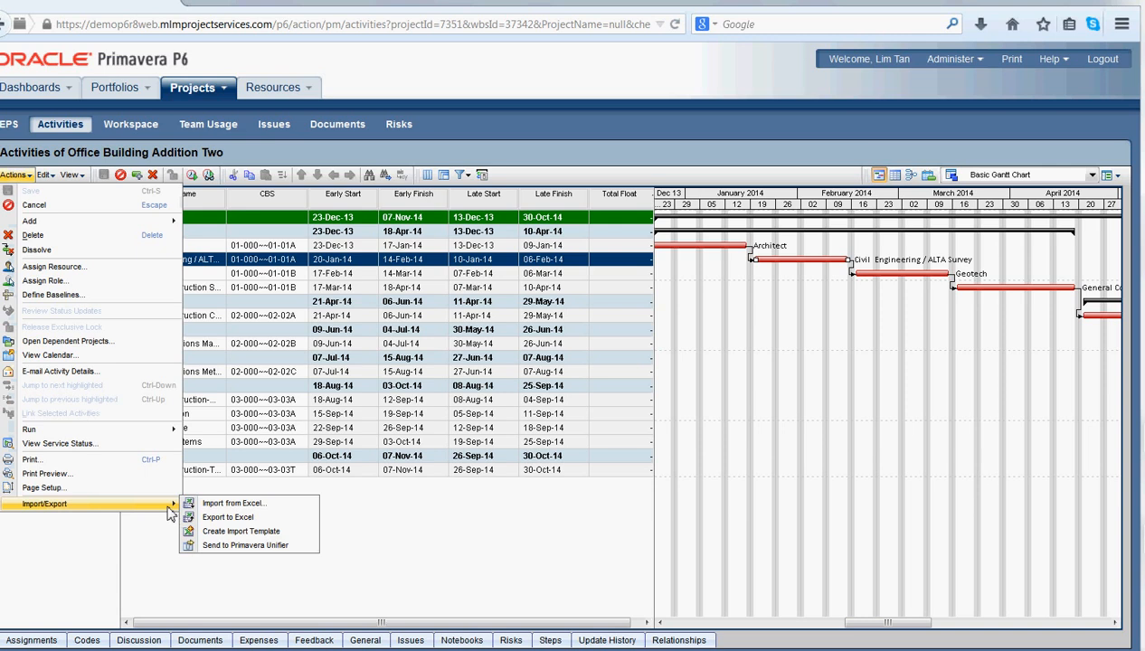
left_click(262, 546)
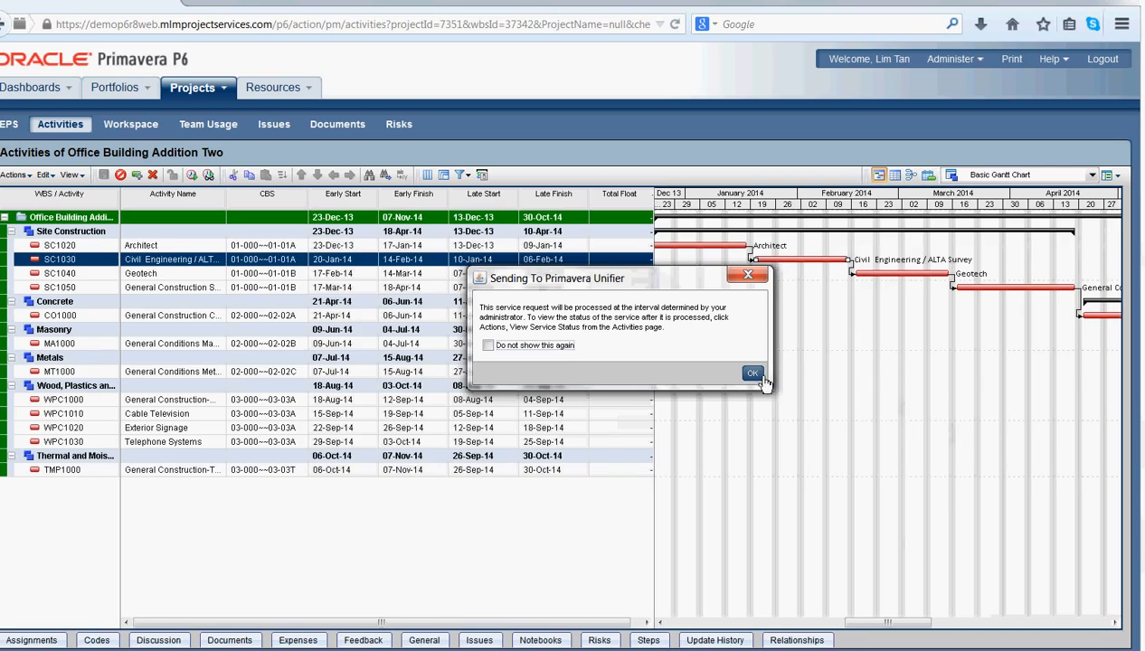
left_click(760, 377)
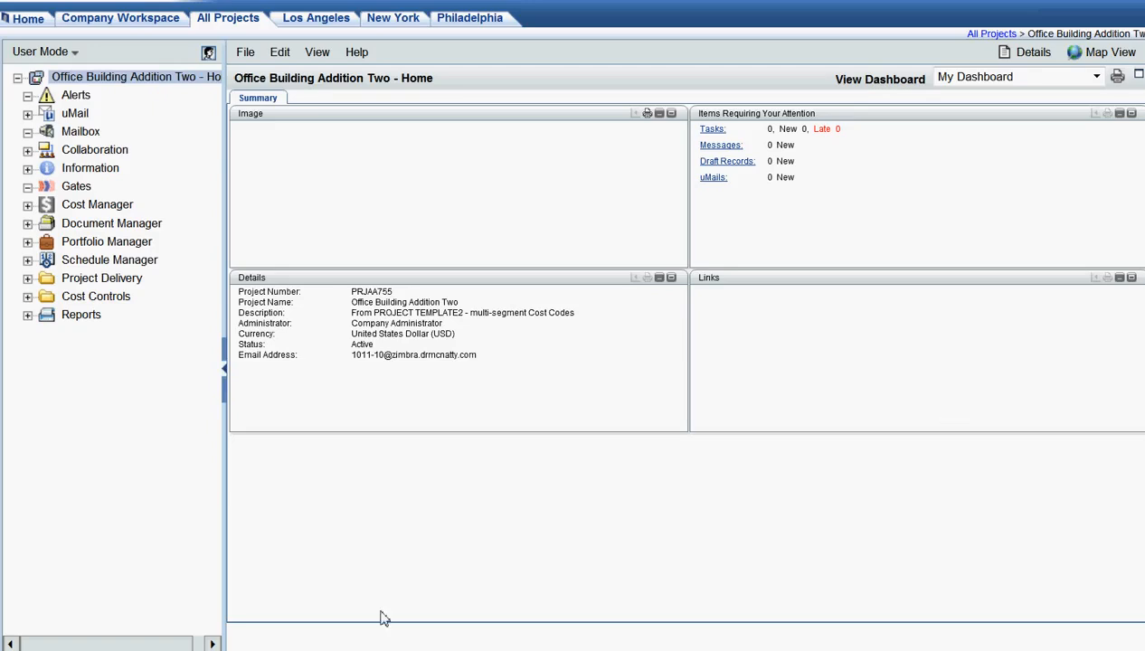
- In Primavera Unifier, review the Project Cost Sheet with cost codes 01-000, 02-000 and 03-000 expanded, and close it
left_click(109, 208)
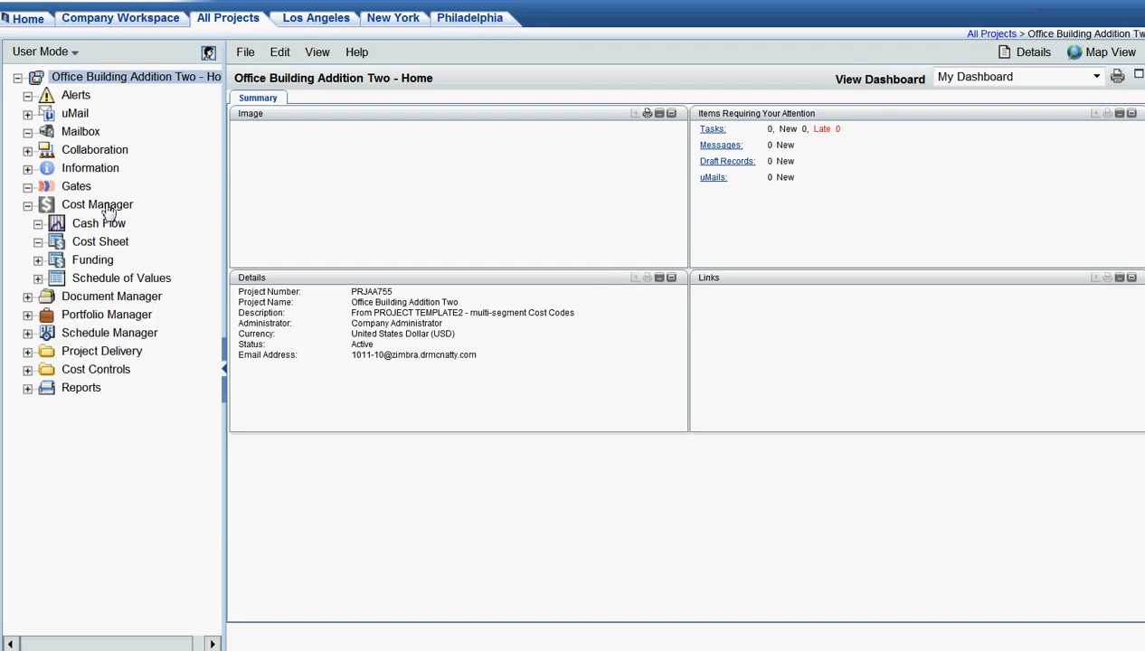
left_click(105, 242)
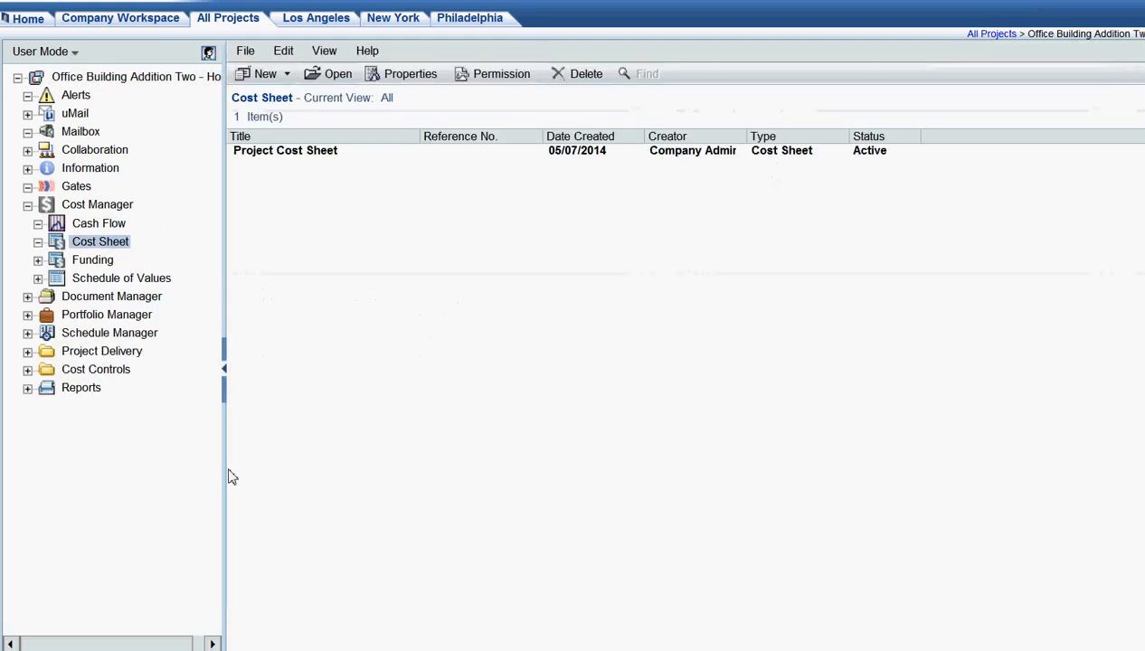
left_click(290, 161)
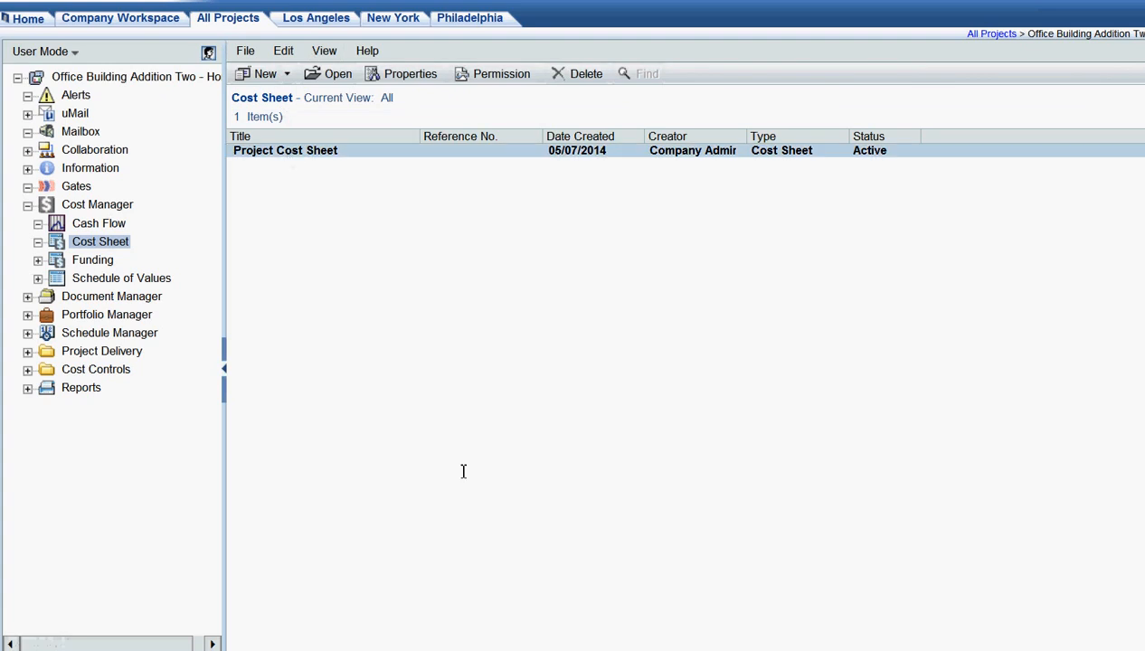
double_click(309, 155)
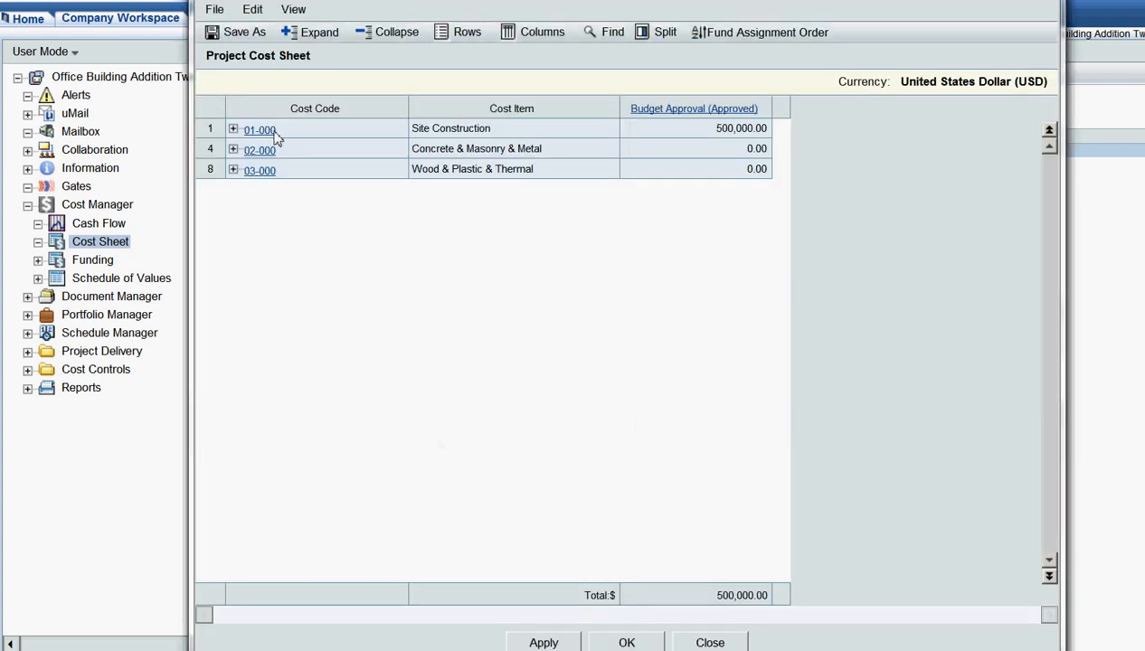
left_click(233, 129)
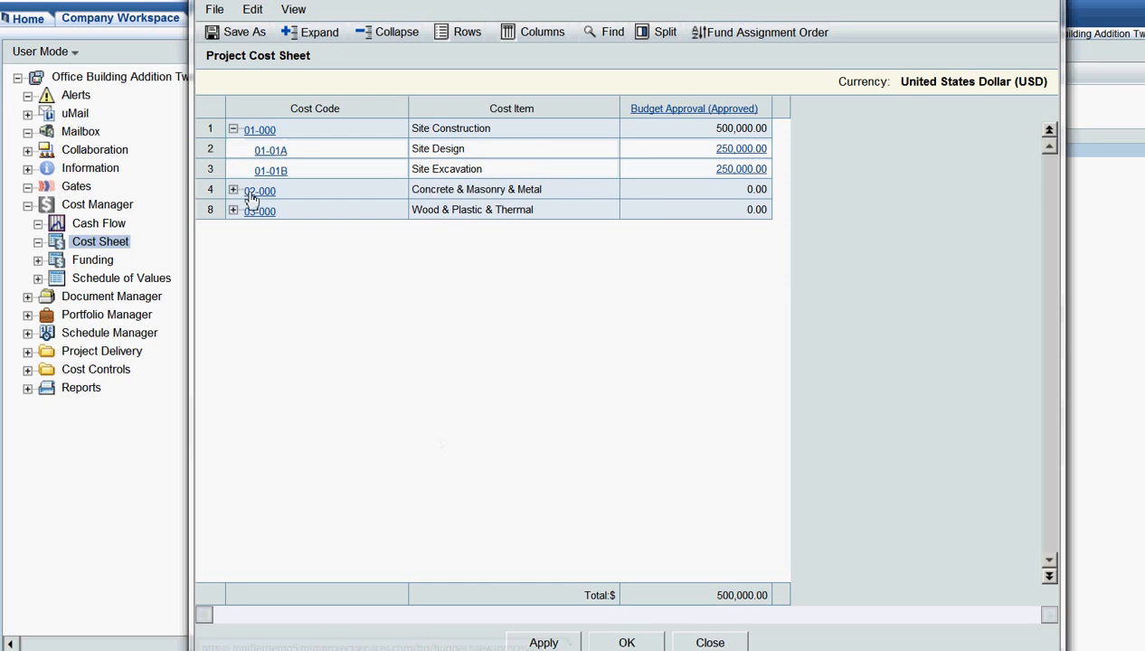
left_click(234, 189)
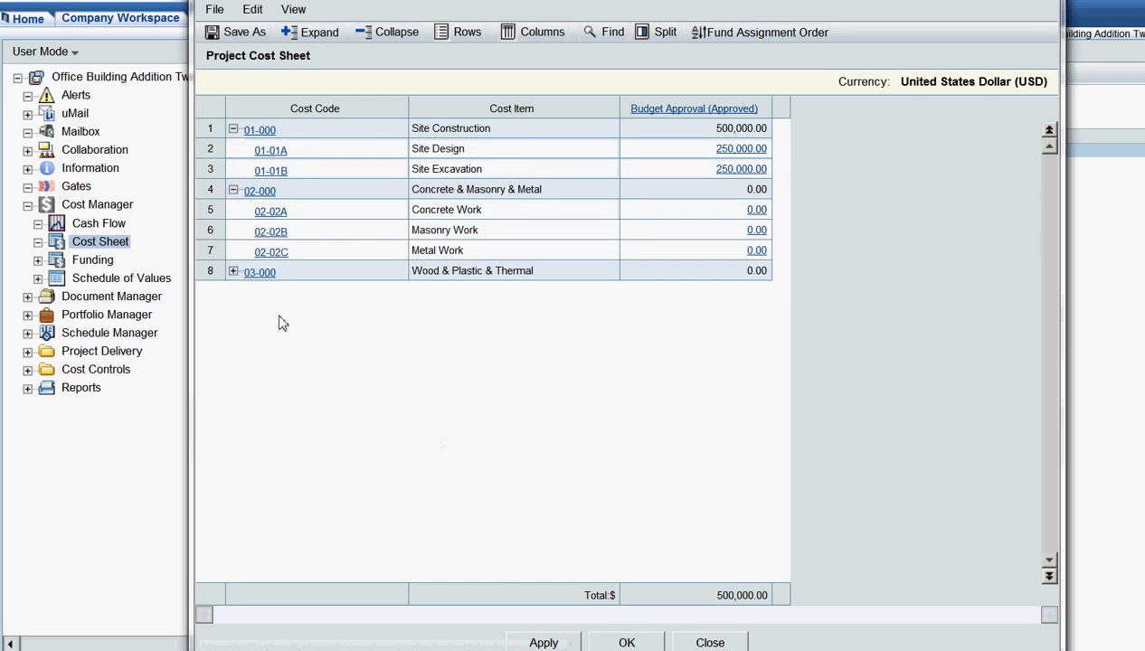
left_click(233, 272)
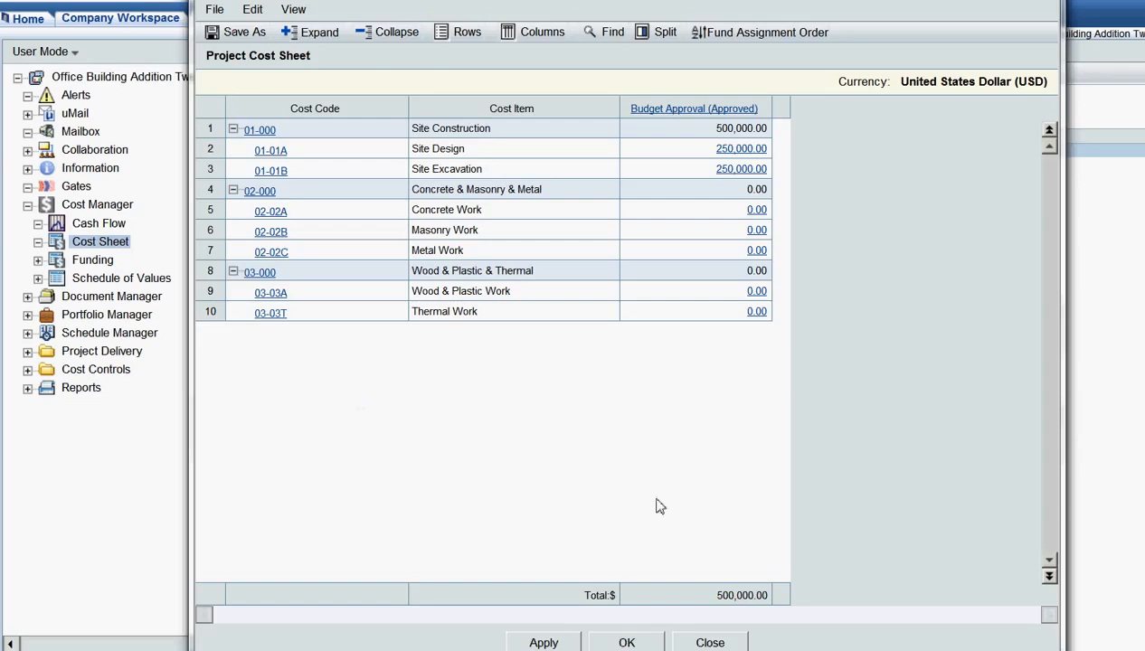
left_click(739, 643)
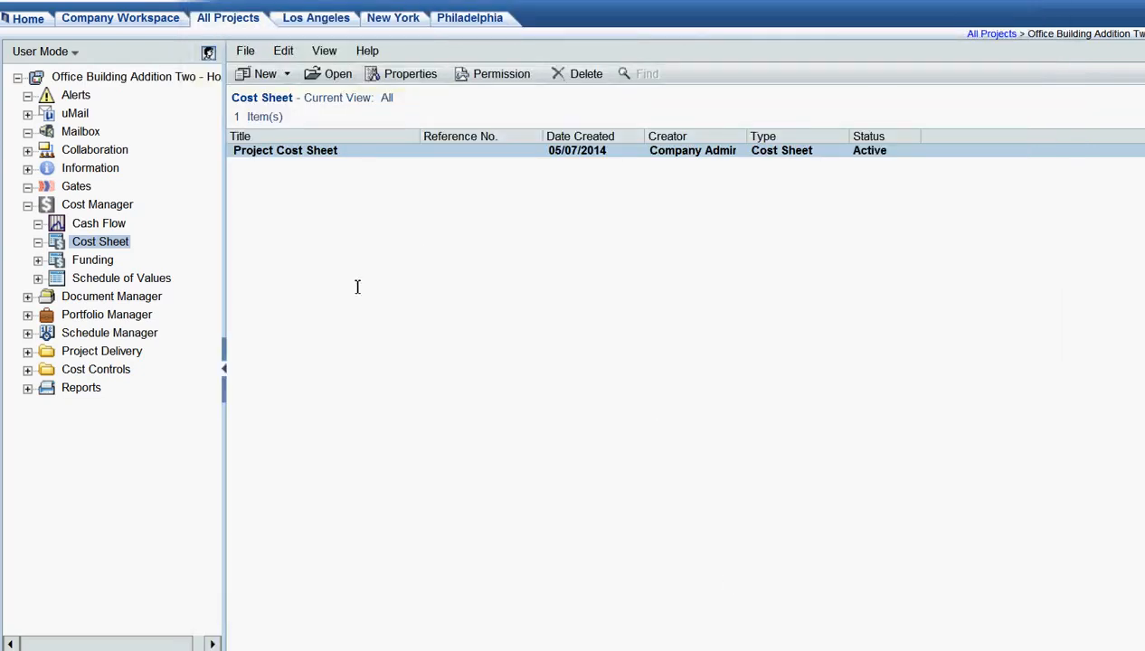
- Examine the activities in the Office Building Add. Two Schedule sheet in Schedule Manager and close it
left_click(132, 335)
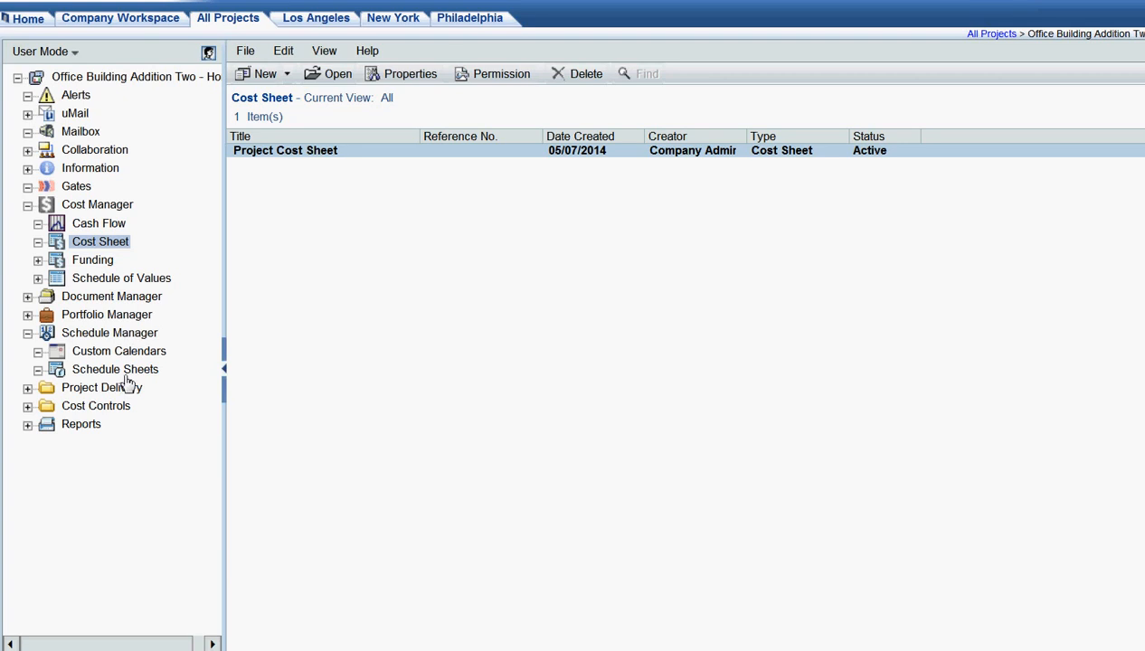
left_click(128, 372)
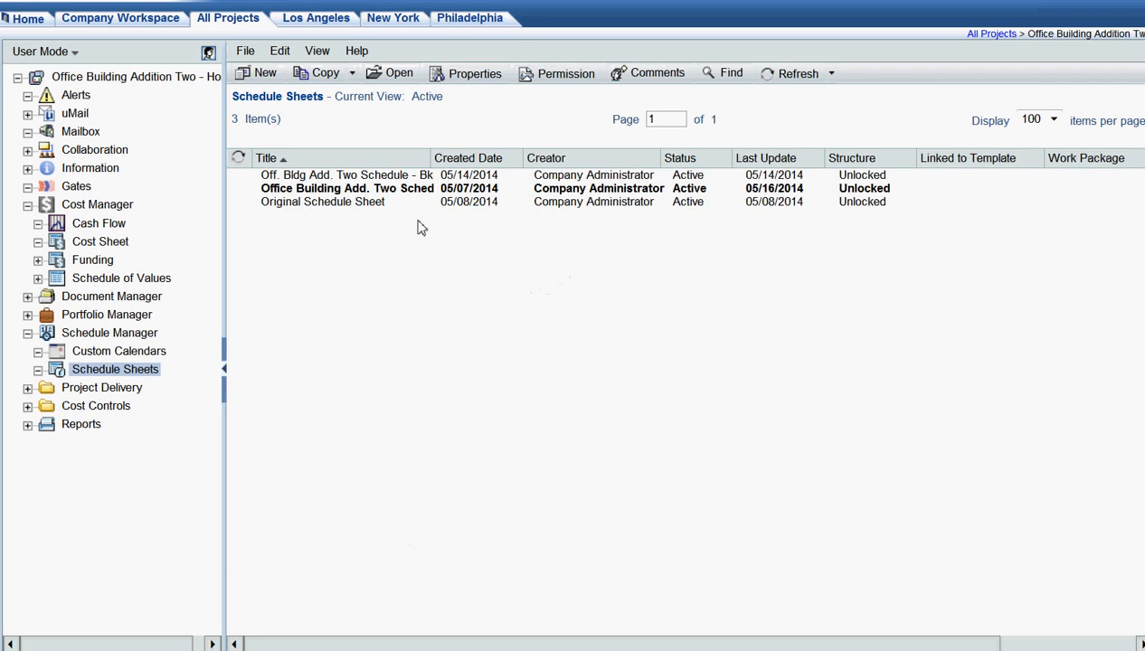
double_click(359, 192)
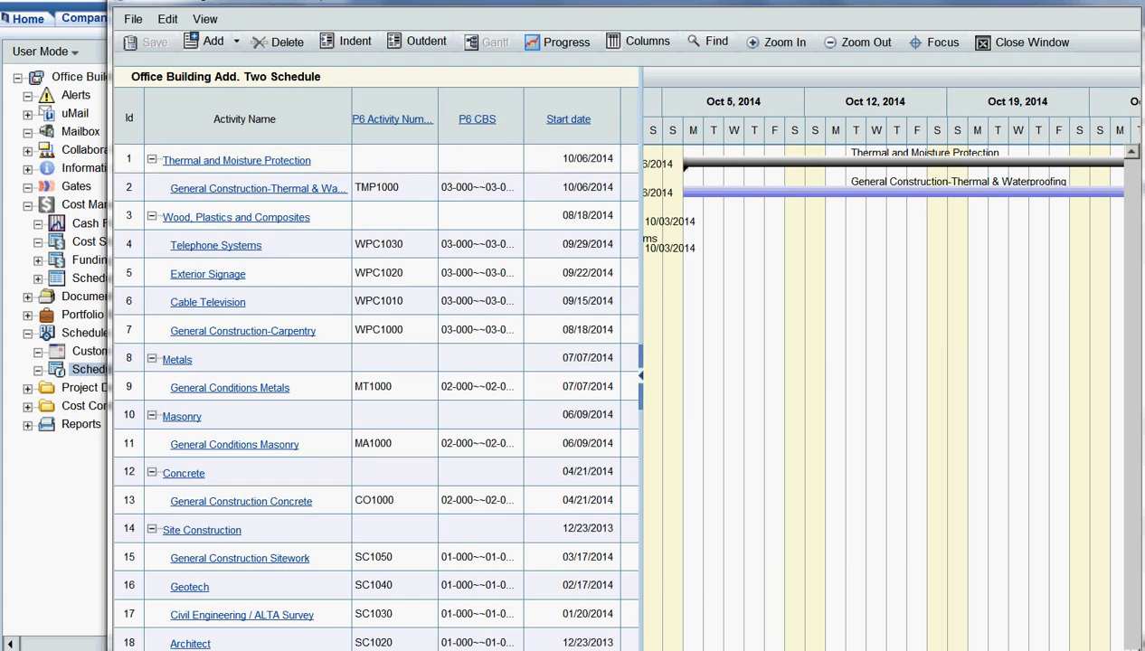
left_click(1068, 46)
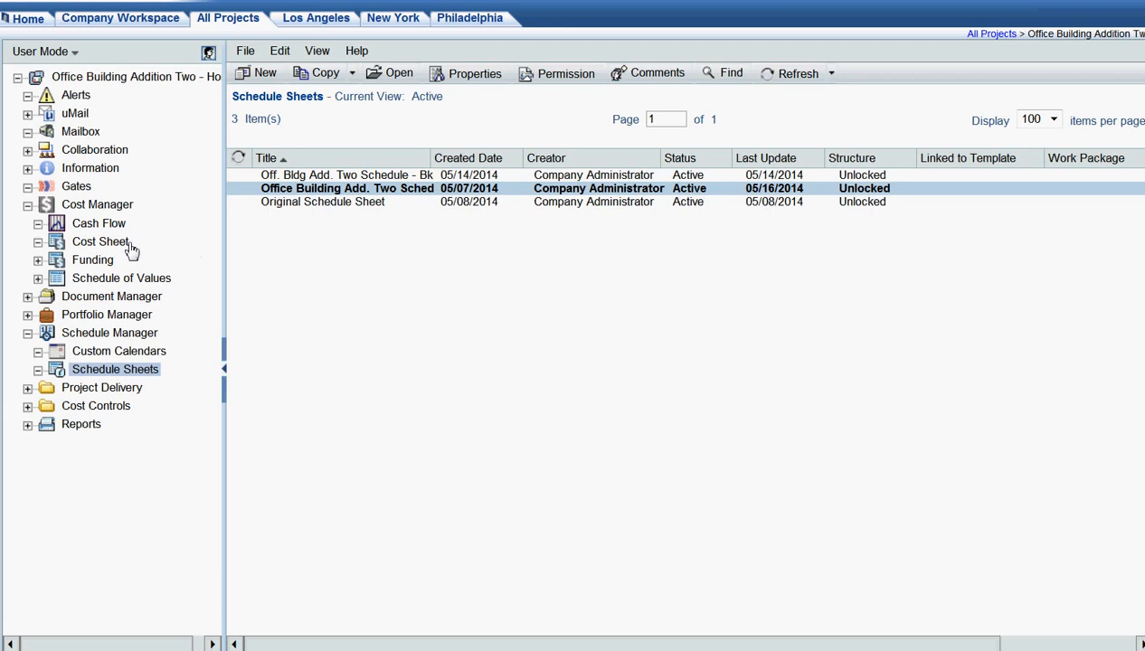
- Start a new Detail Curves cash flow named "Detail Curves 2" with the detail level set to WBS
left_click(99, 226)
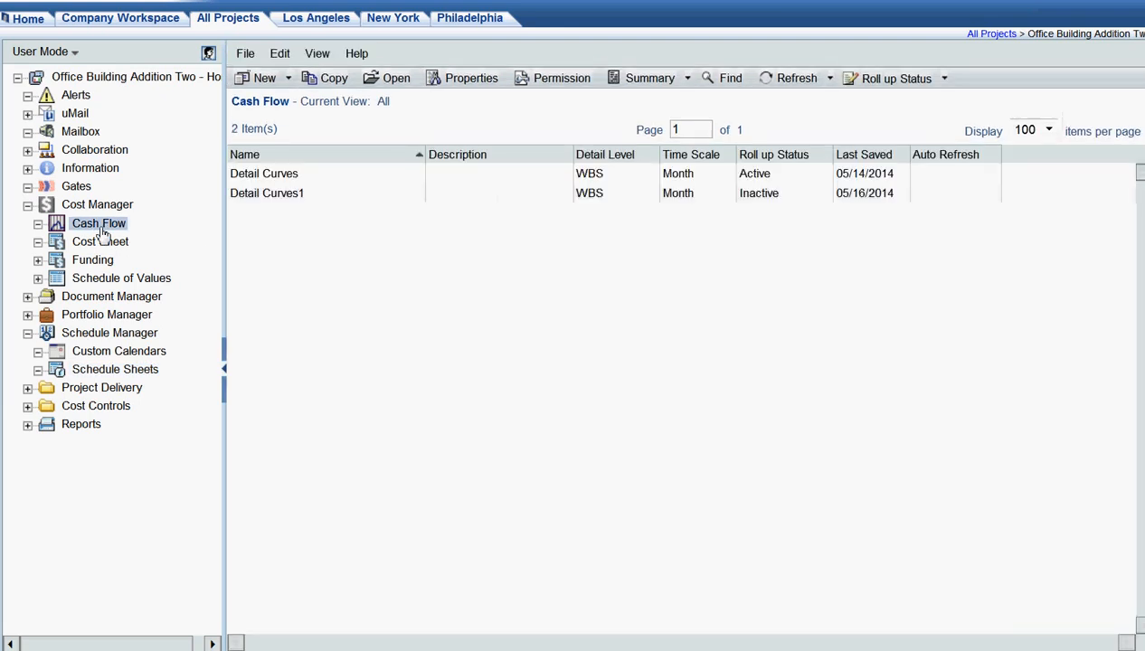
left_click(288, 79)
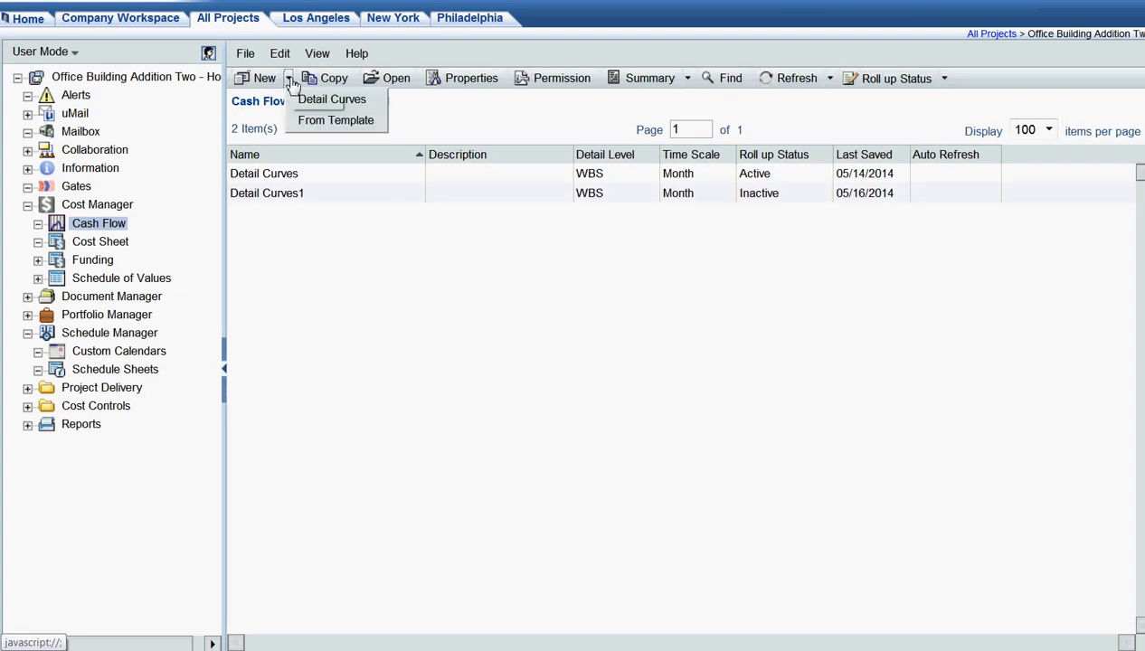
left_click(344, 106)
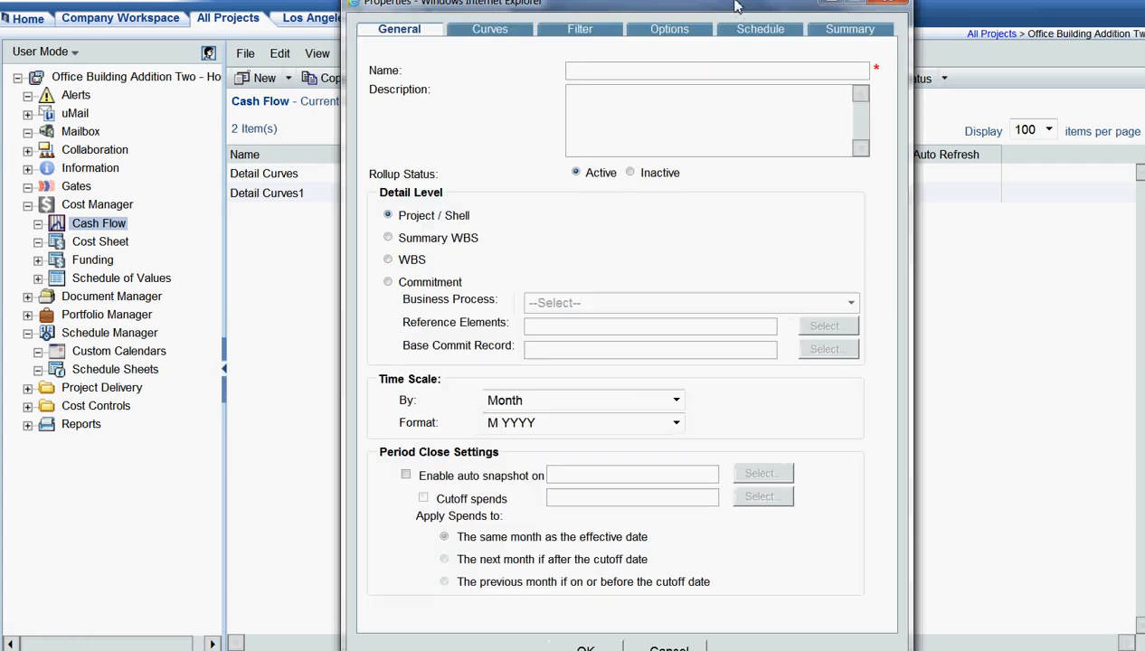
left_click_drag(735, 7, 736, 1)
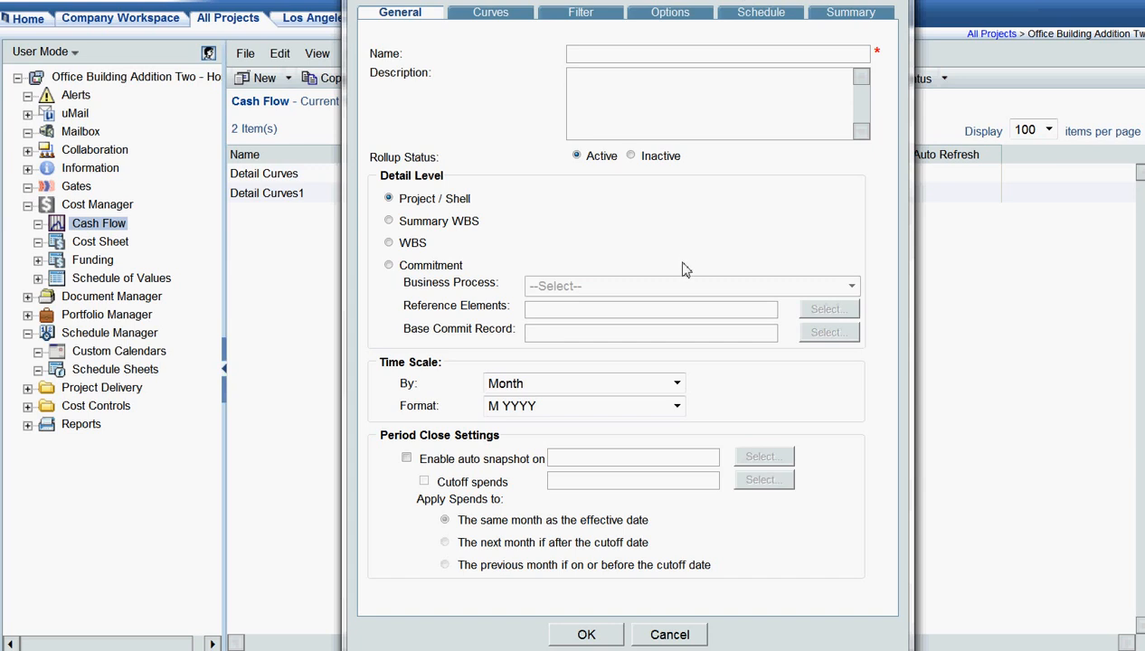
left_click(389, 244)
left_click(661, 56)
type("Deati")
key("BackSpace")
key("BackSpace")
key("BackSpace")
type("tail Curves ")
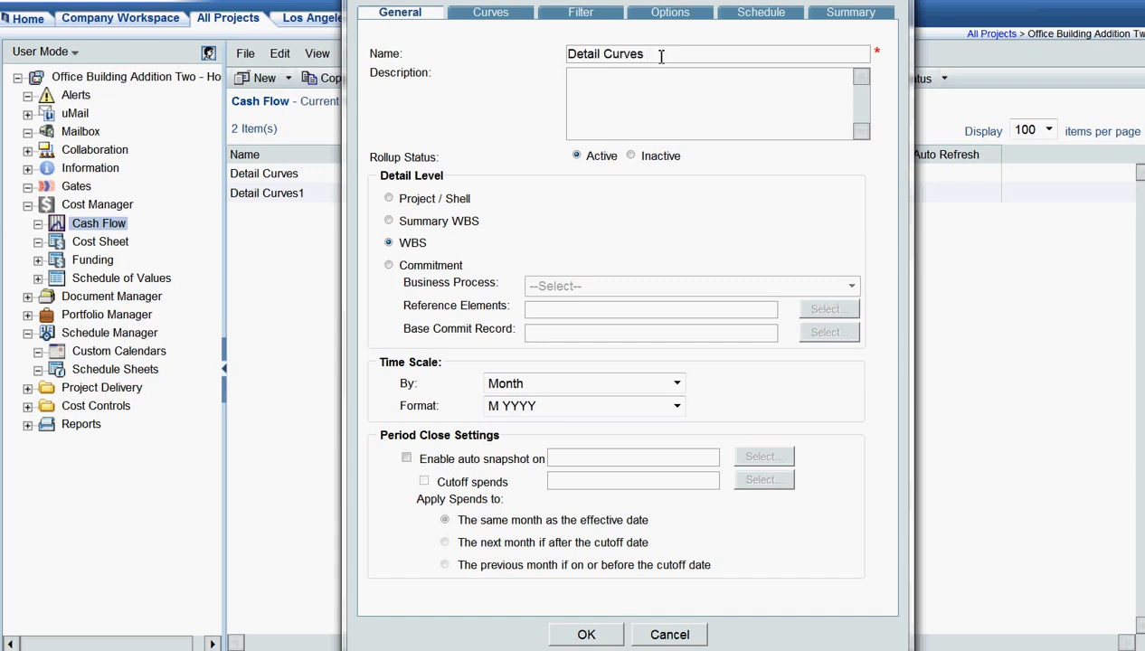
type("2")
- Add a Baseline curve to the new cash flow's curves
left_click(493, 15)
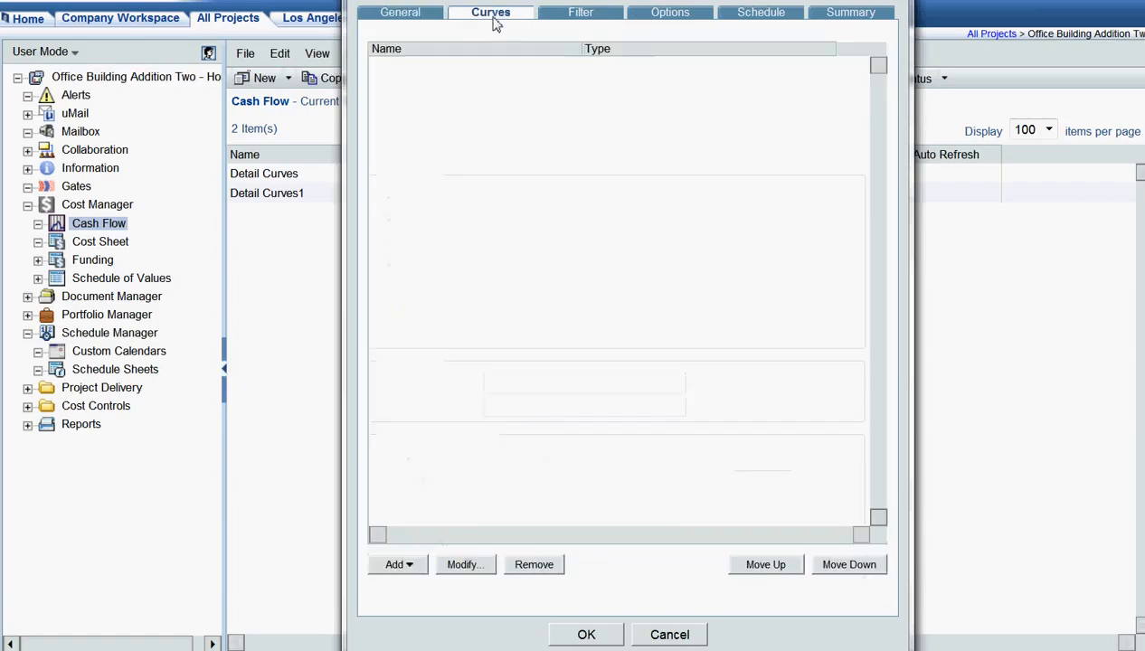
left_click(417, 565)
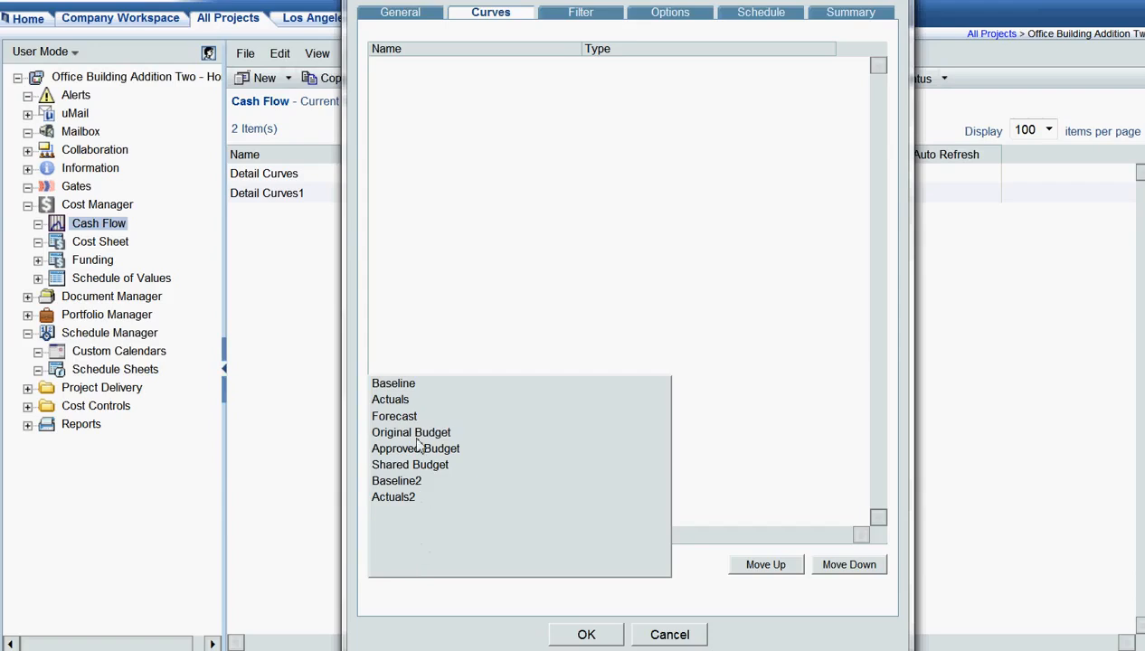
left_click(418, 387)
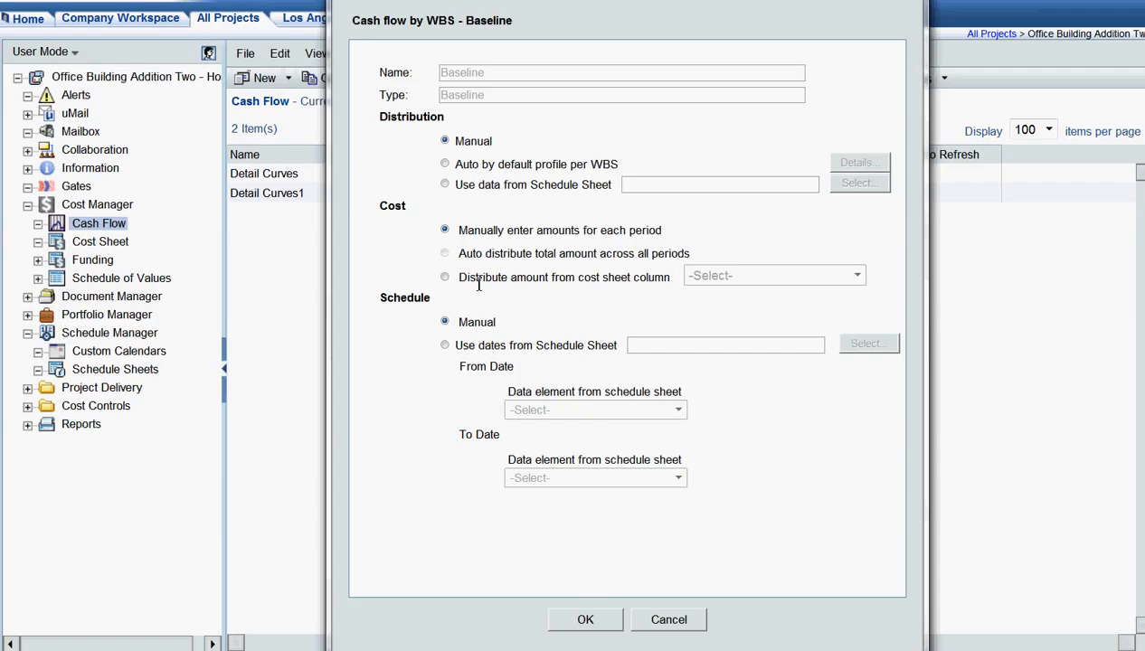
- Set the Baseline distribution to auto by default profile per WBS and save the S curve profile for all WBS codes
left_click(446, 166)
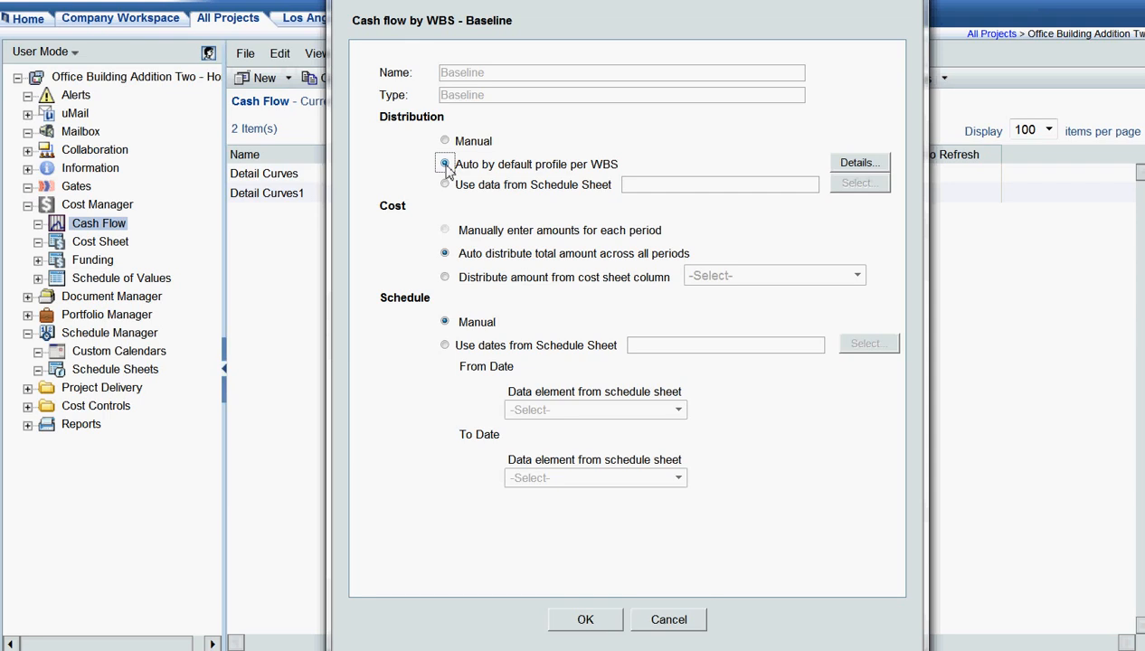
left_click(883, 164)
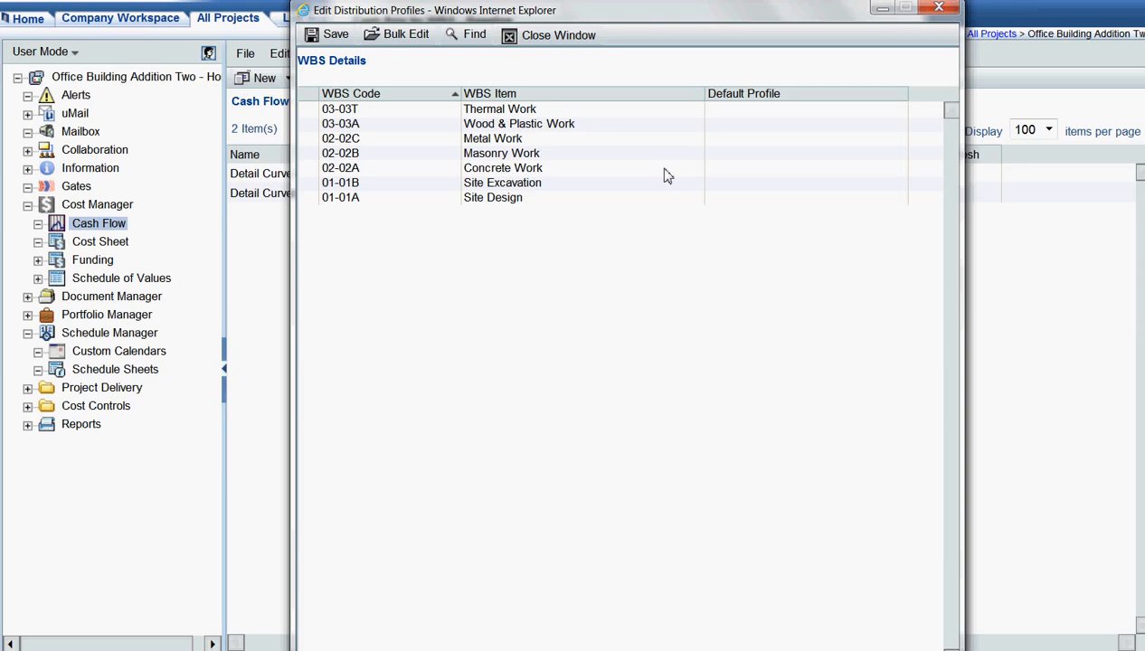
left_click(594, 110)
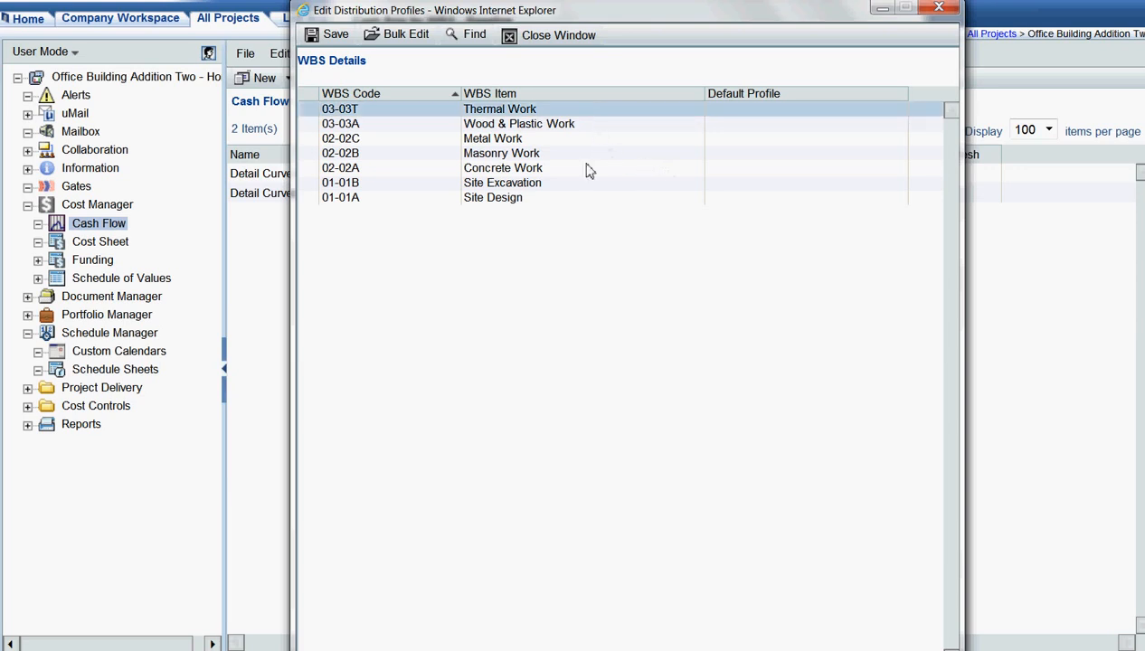
left_click(585, 198, "shift")
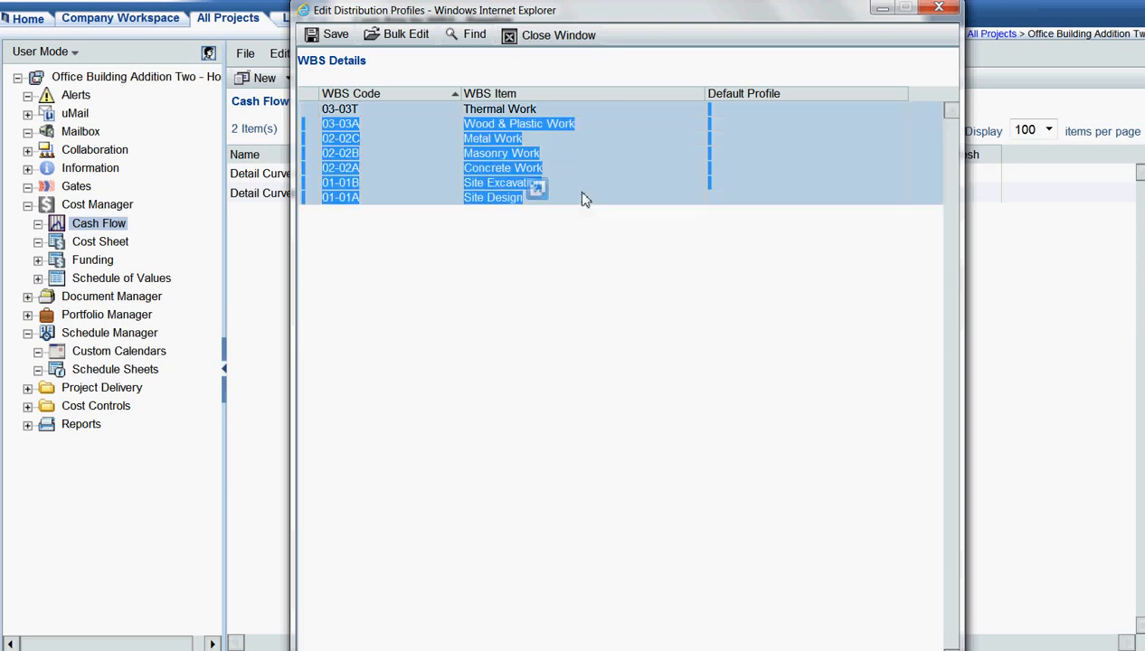
left_click(398, 46)
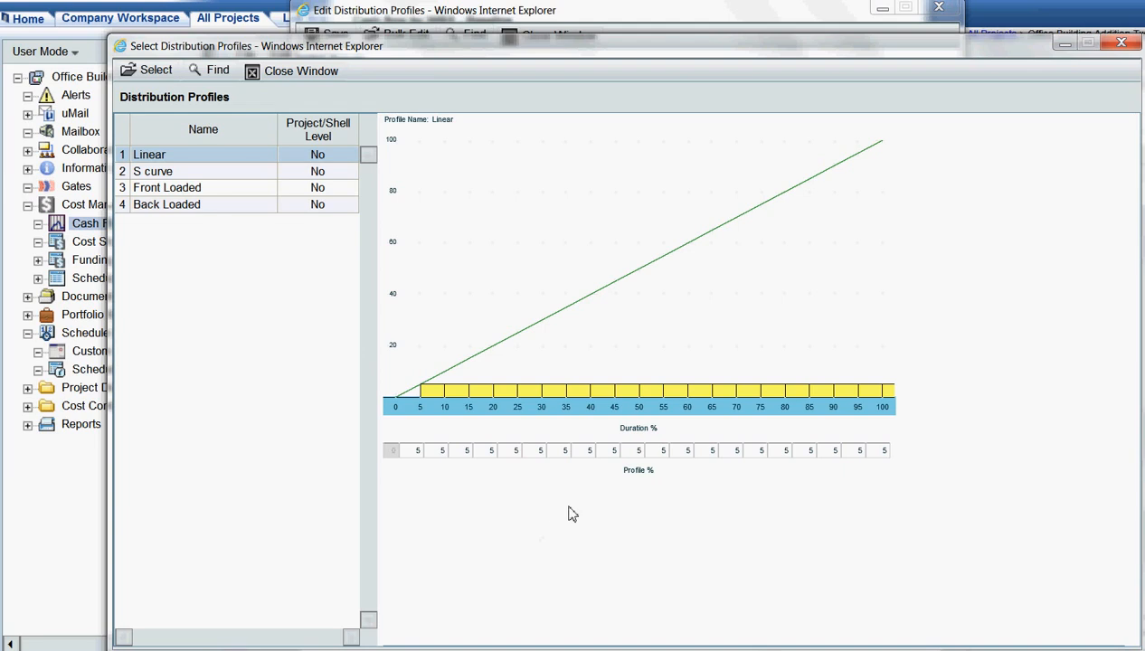
left_click(155, 174)
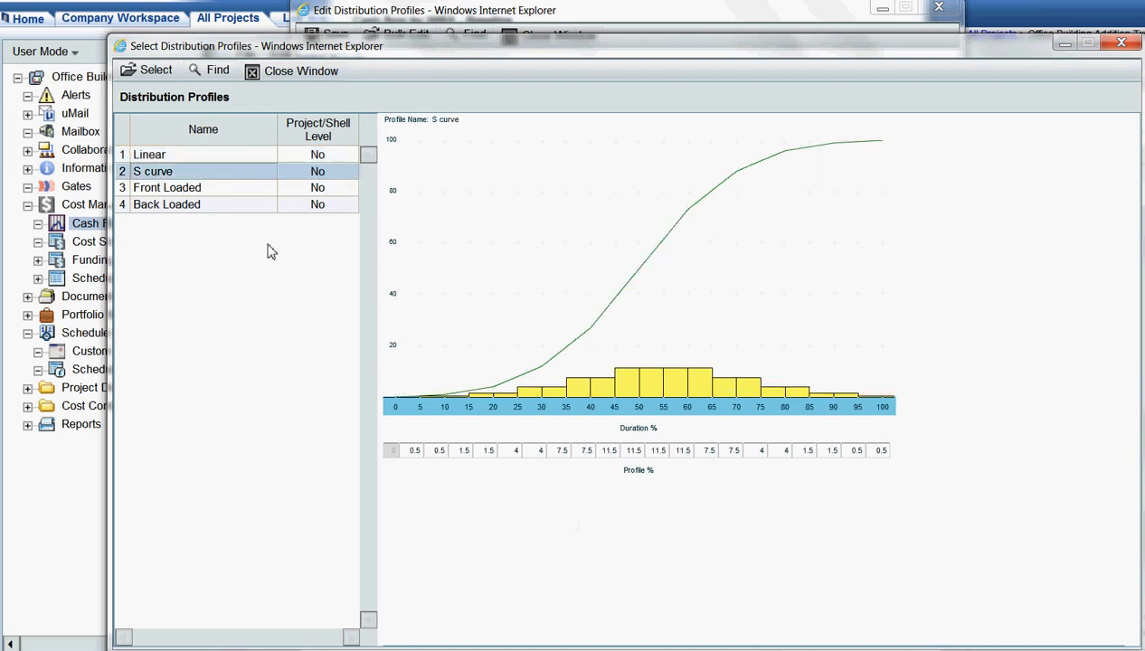
left_click(151, 77)
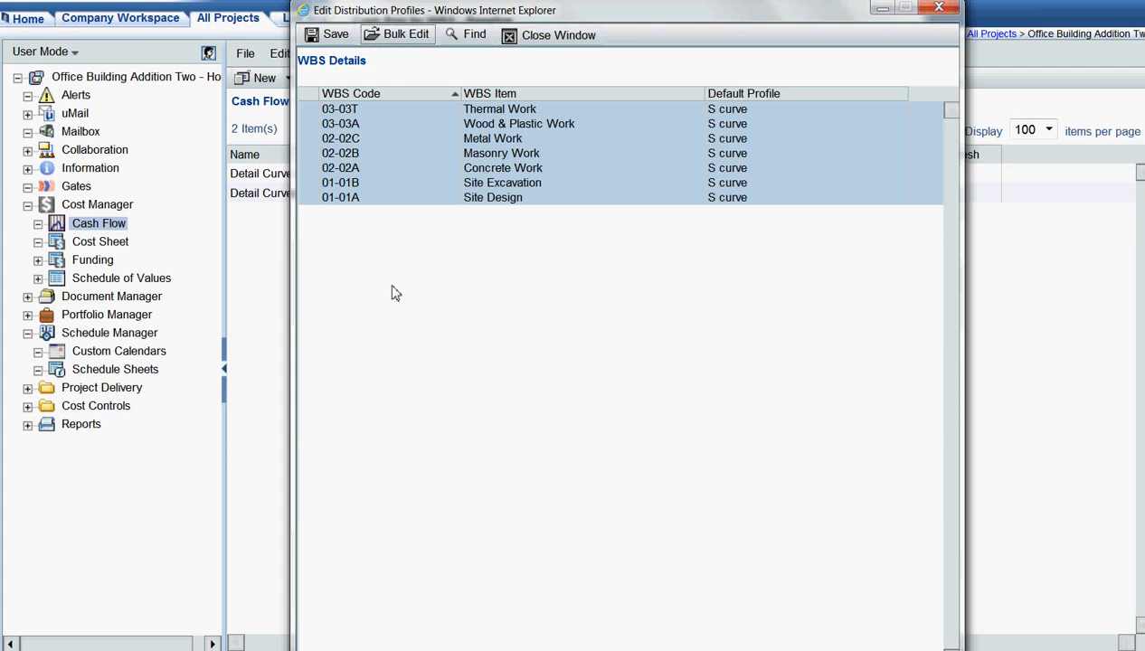
left_click(335, 38)
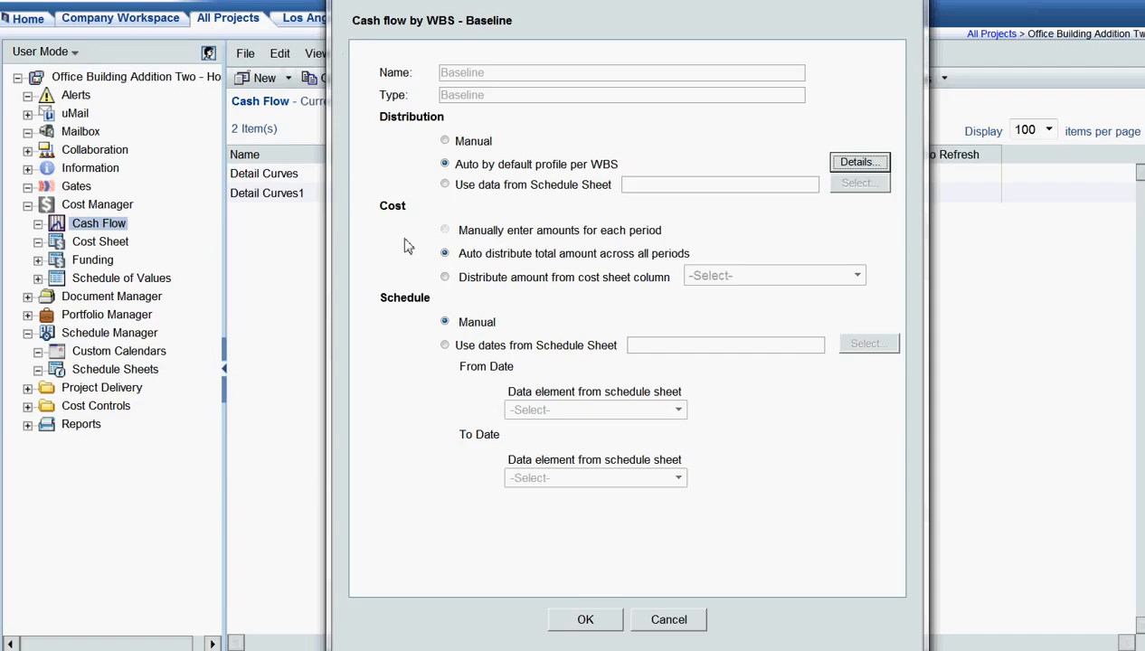
- Set the Baseline cost to distribute the amount from the Budget Approval (Approved) cost sheet column
left_click(445, 278)
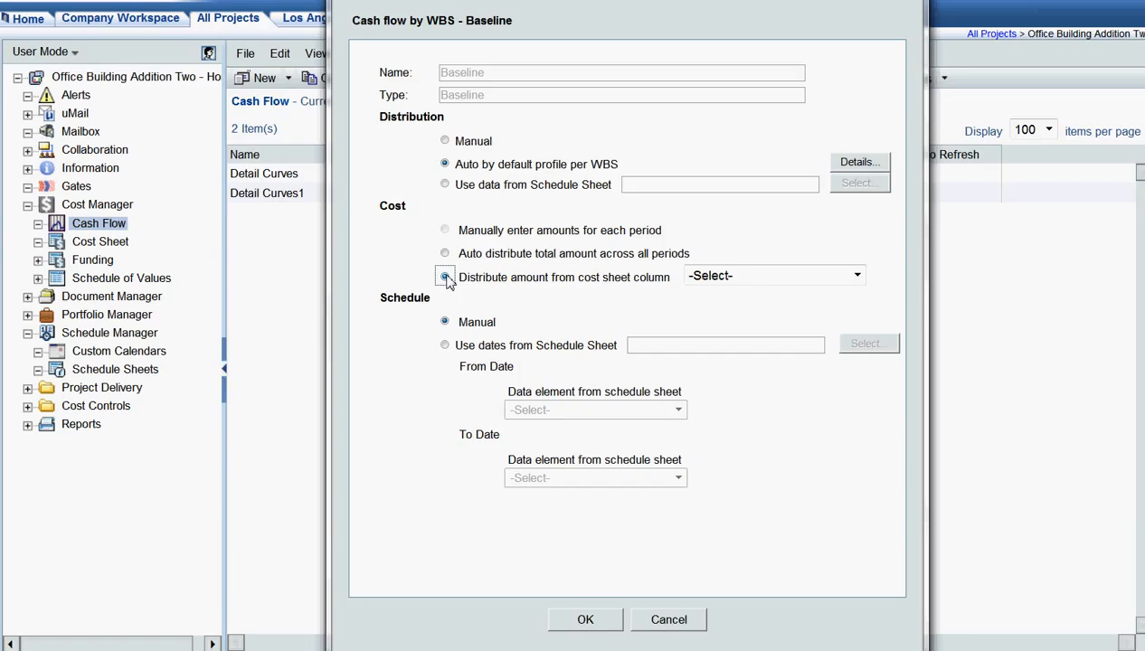
left_click(445, 277)
left_click(856, 276)
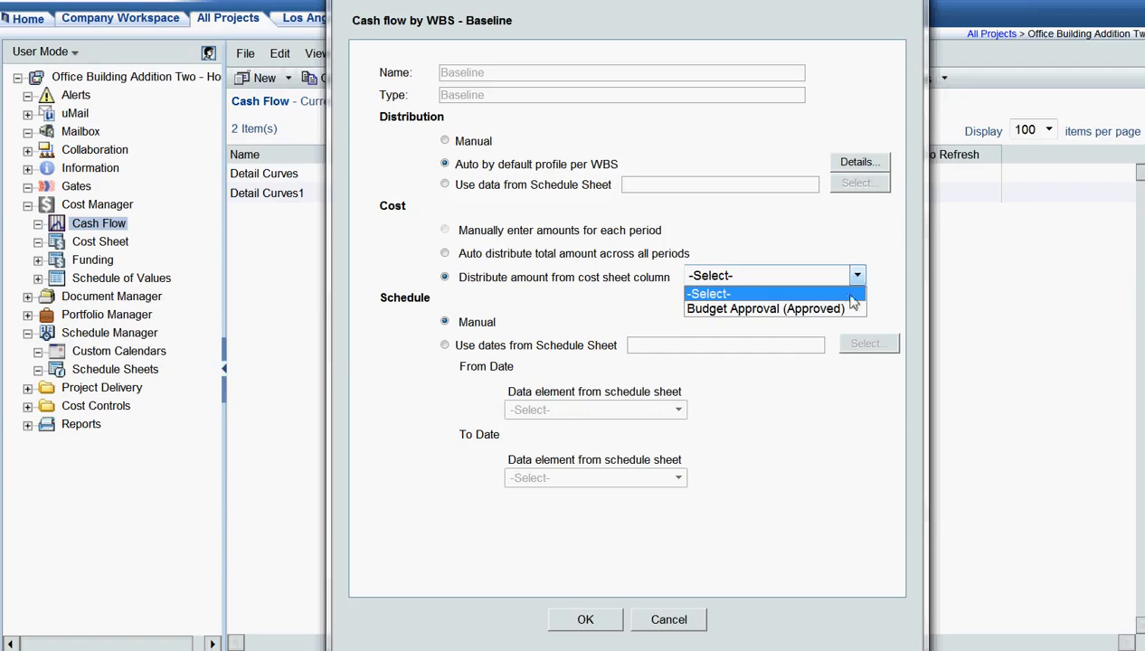
left_click(844, 309)
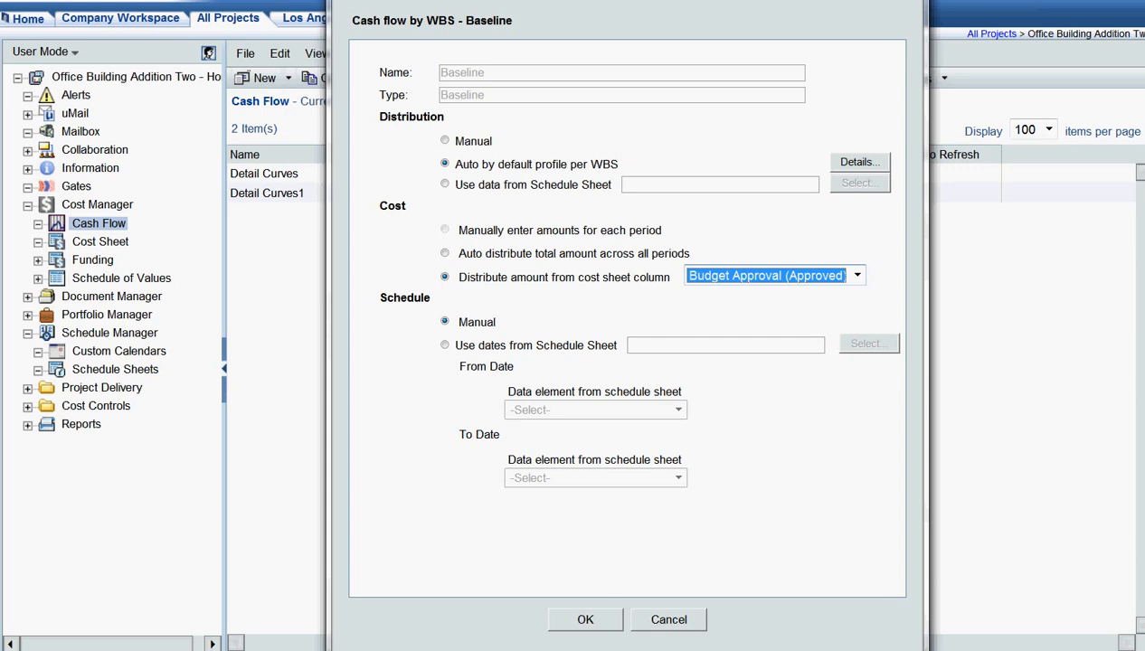
- Set the Baseline schedule to use dates from the Office Building Add. Two Schedule sheet
left_click(442, 346)
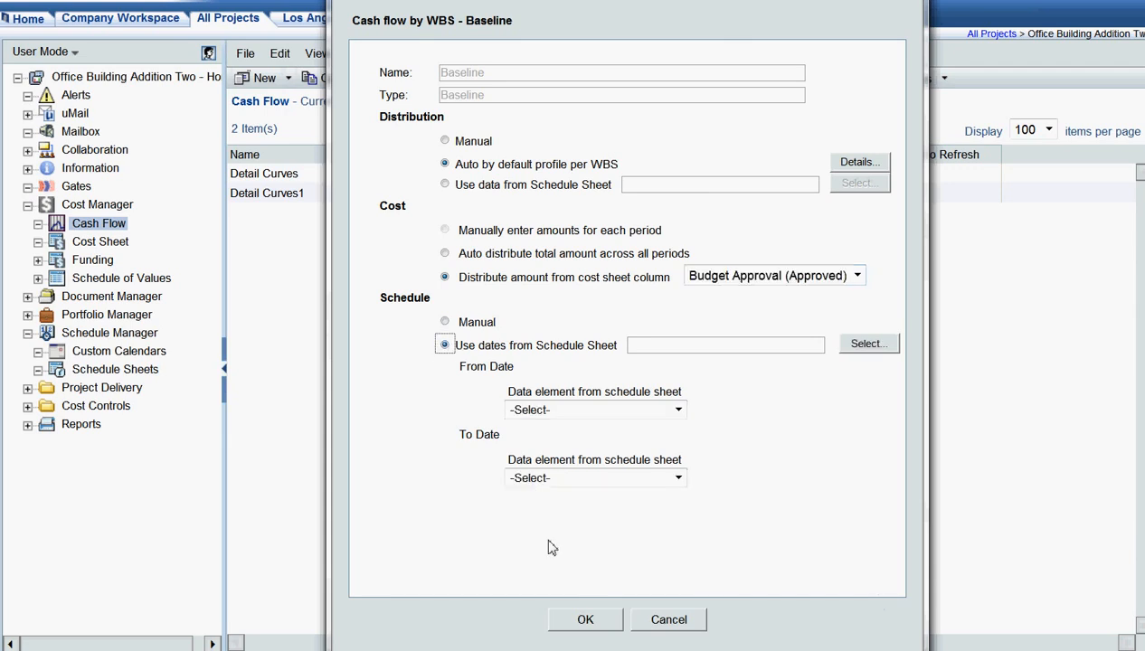
left_click(874, 347)
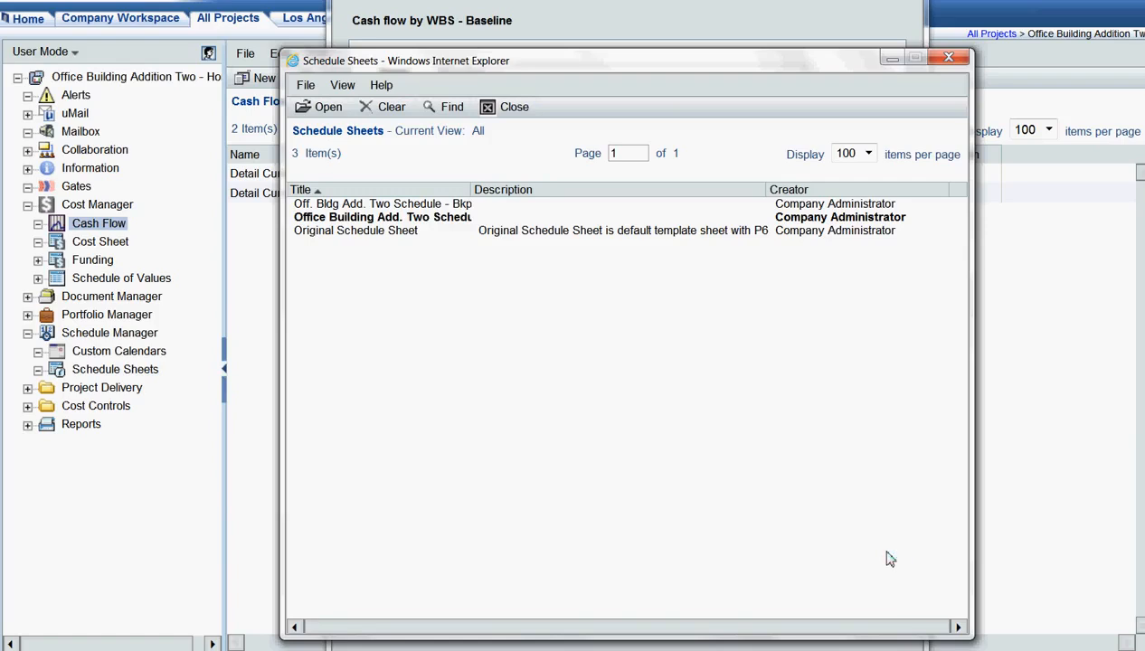
left_click(402, 225)
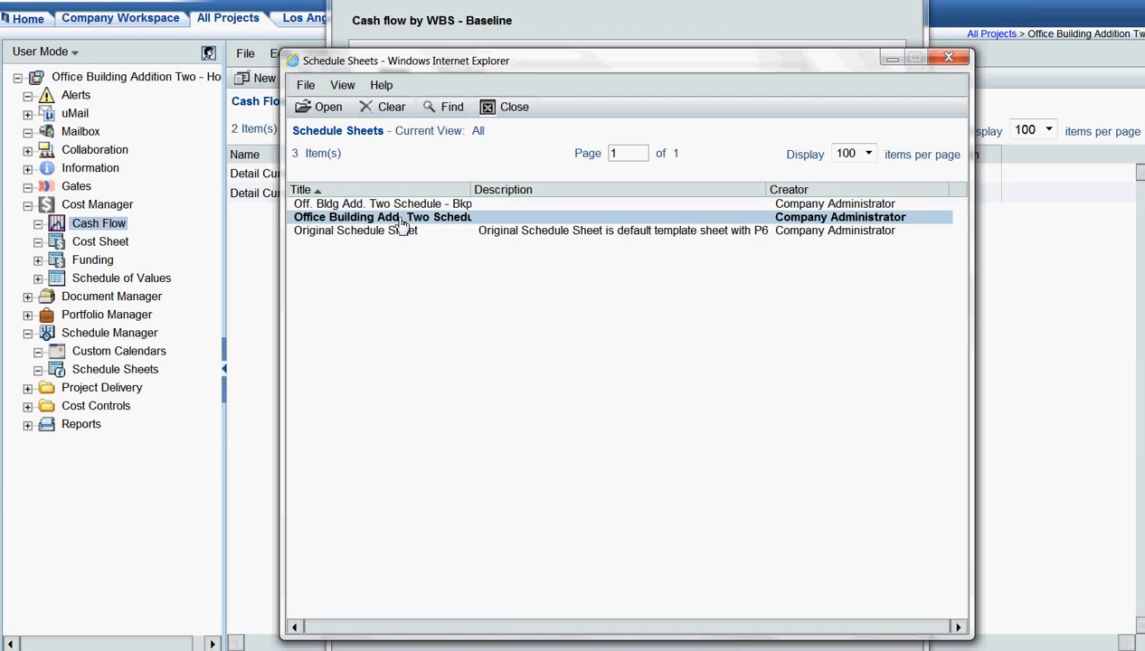
left_click(322, 108)
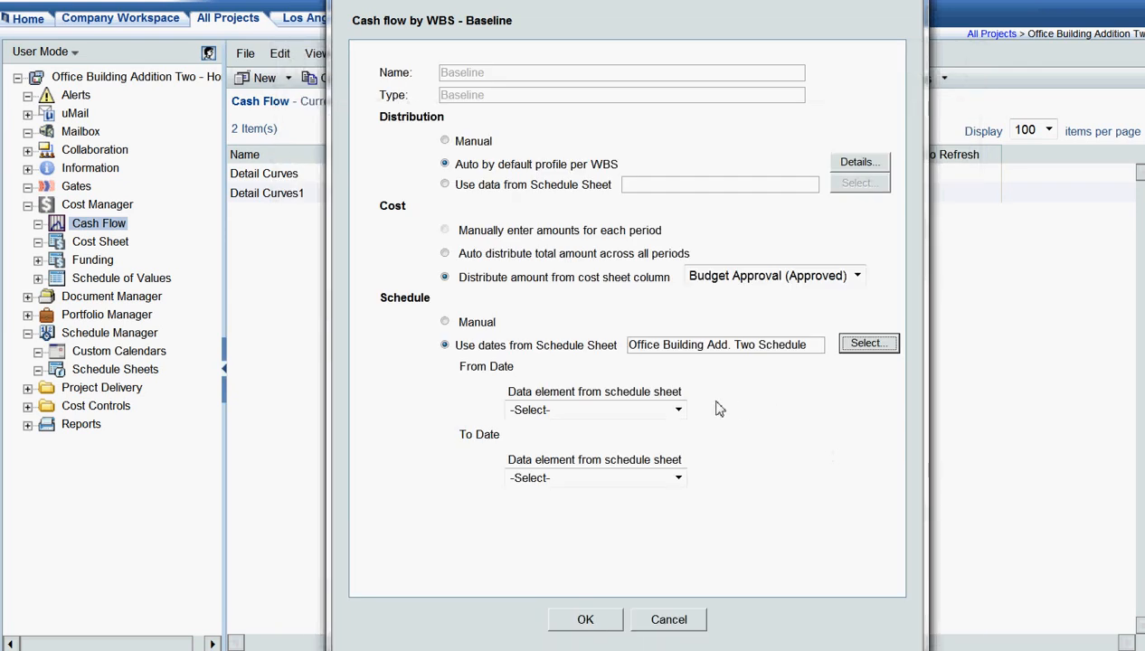
- Map the Baseline schedule's From Date to Start date and its To Date to Finish date
left_click(679, 411)
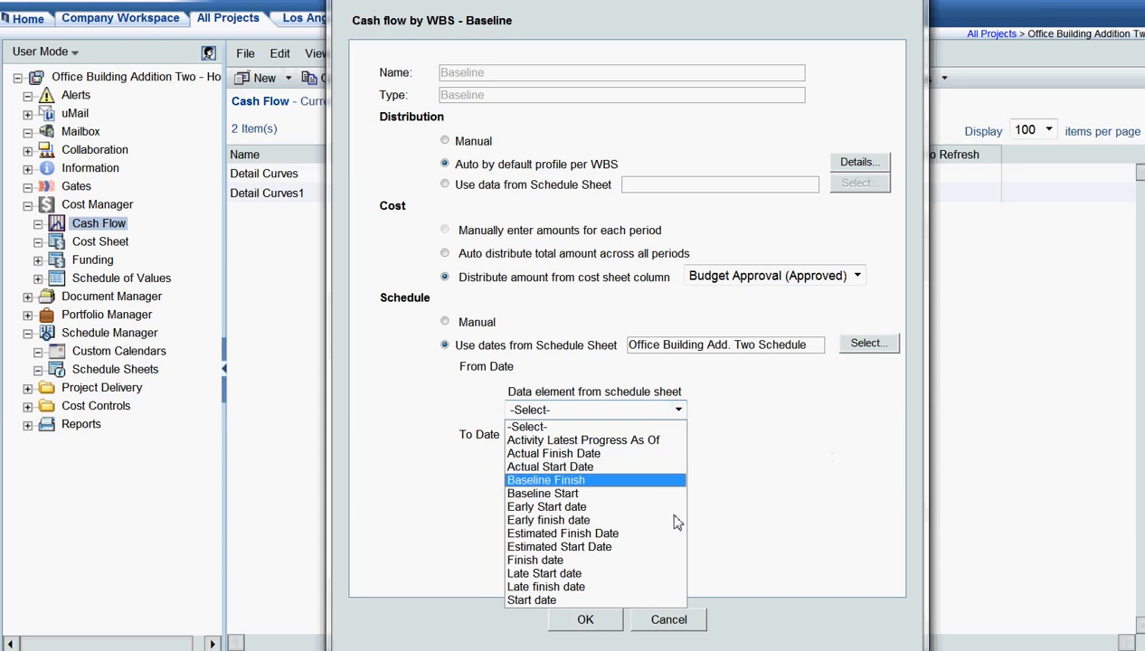
left_click(660, 601)
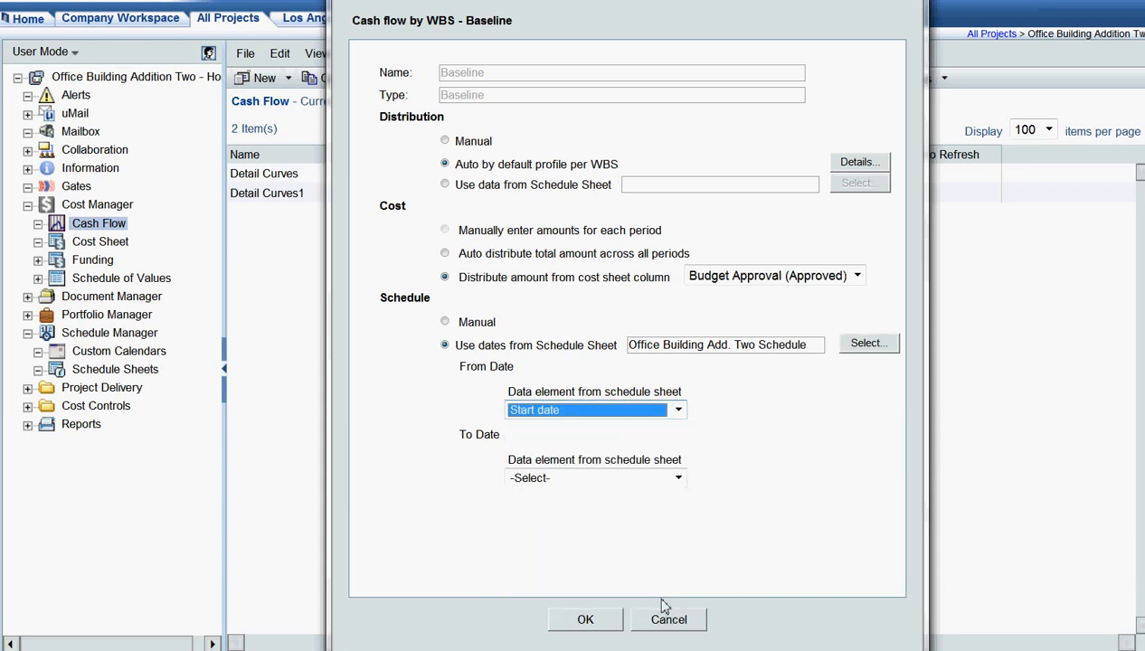
left_click(680, 479)
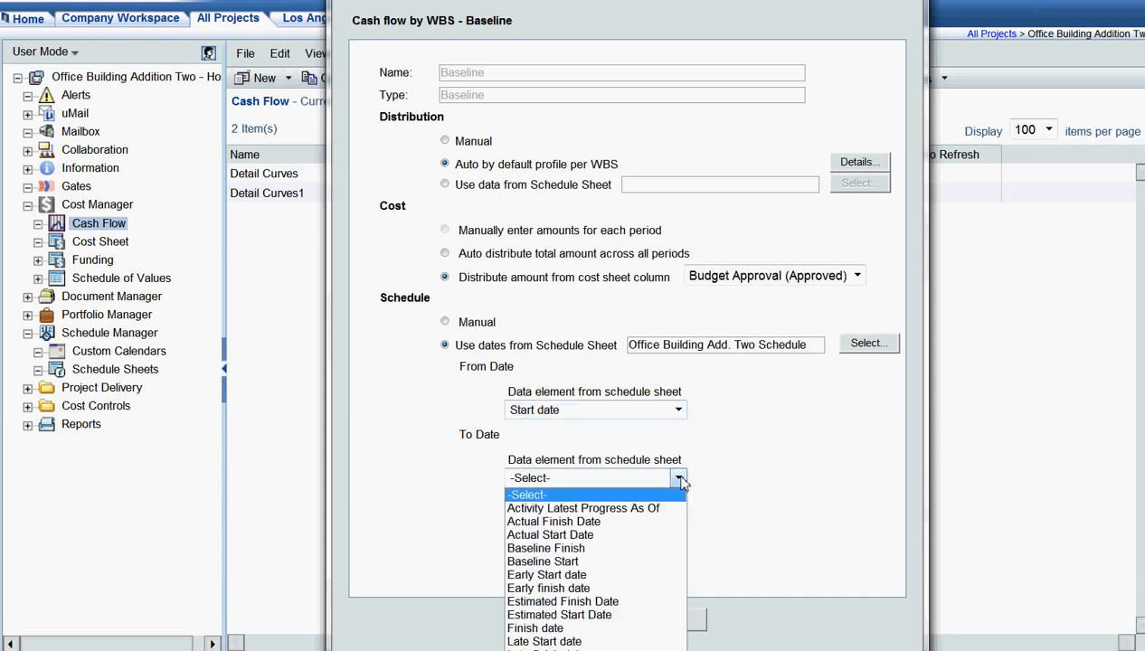
left_click(661, 629)
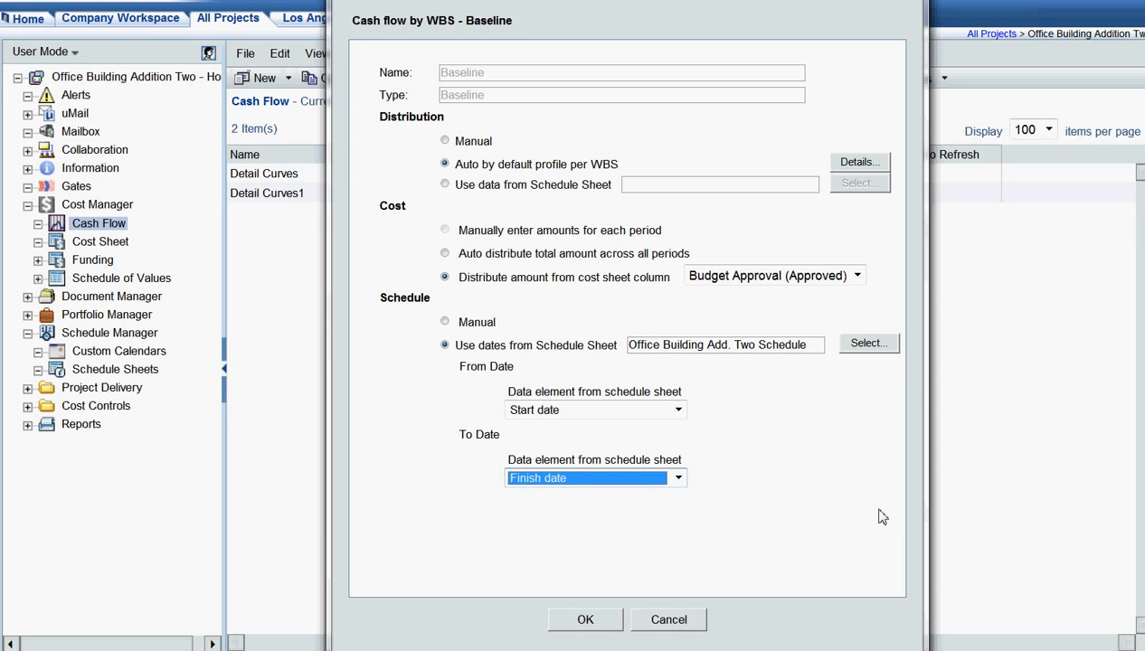
- Save the Baseline curve settings and create the Detail Curves 2 cash flow, bringing its worksheet's chart and curve table into view
left_click(607, 630)
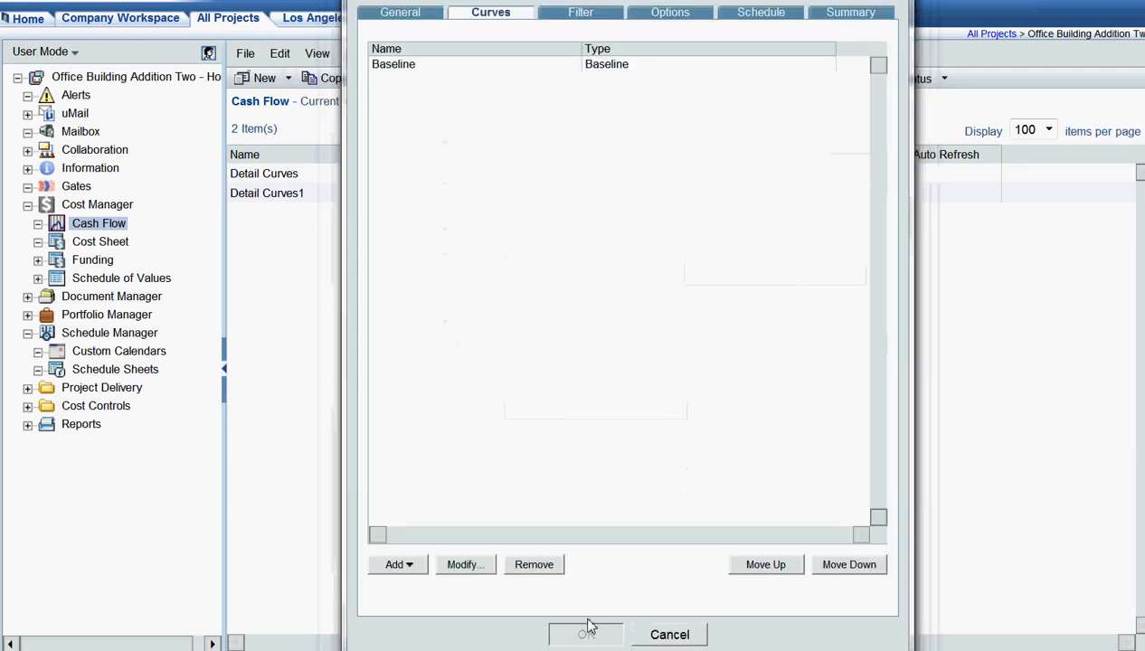
left_click(587, 633)
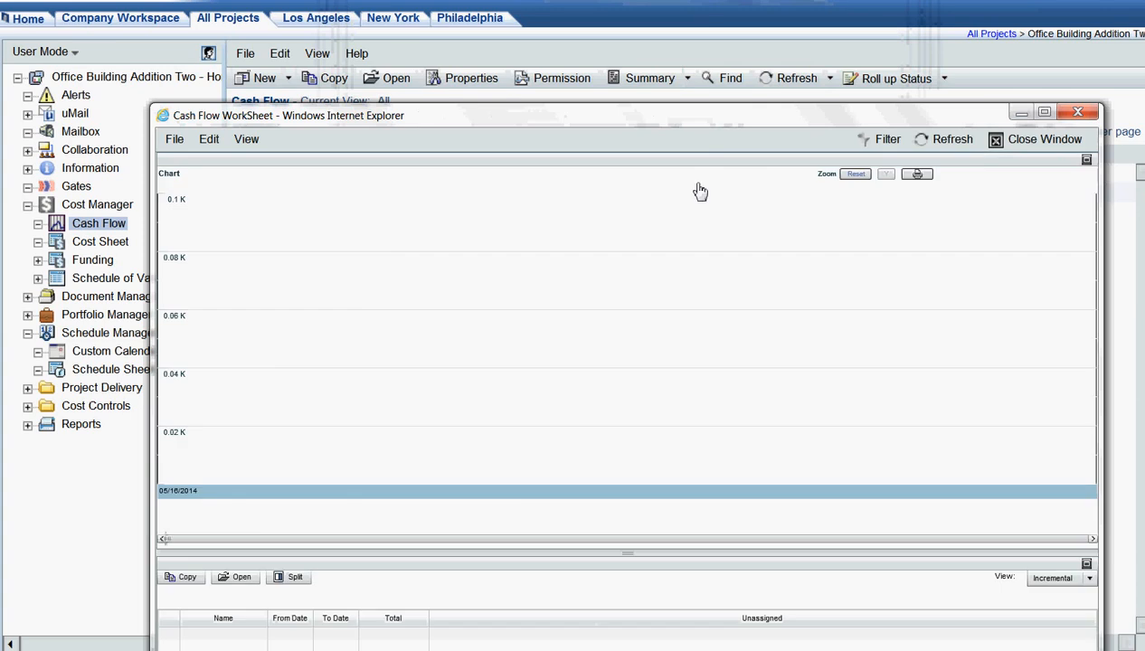
left_click_drag(702, 115, 687, 0)
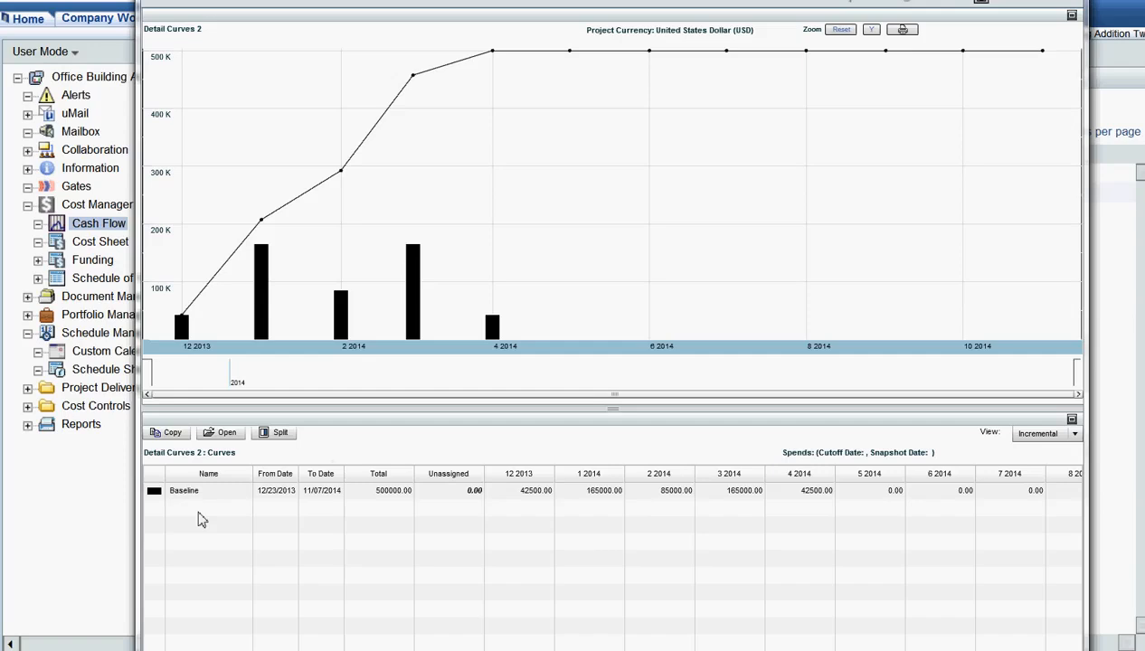
- Open the Baseline curve's details and examine the dates, profiles and totals of its WBS rows, including Site Excavation and Site Design
left_click(221, 499)
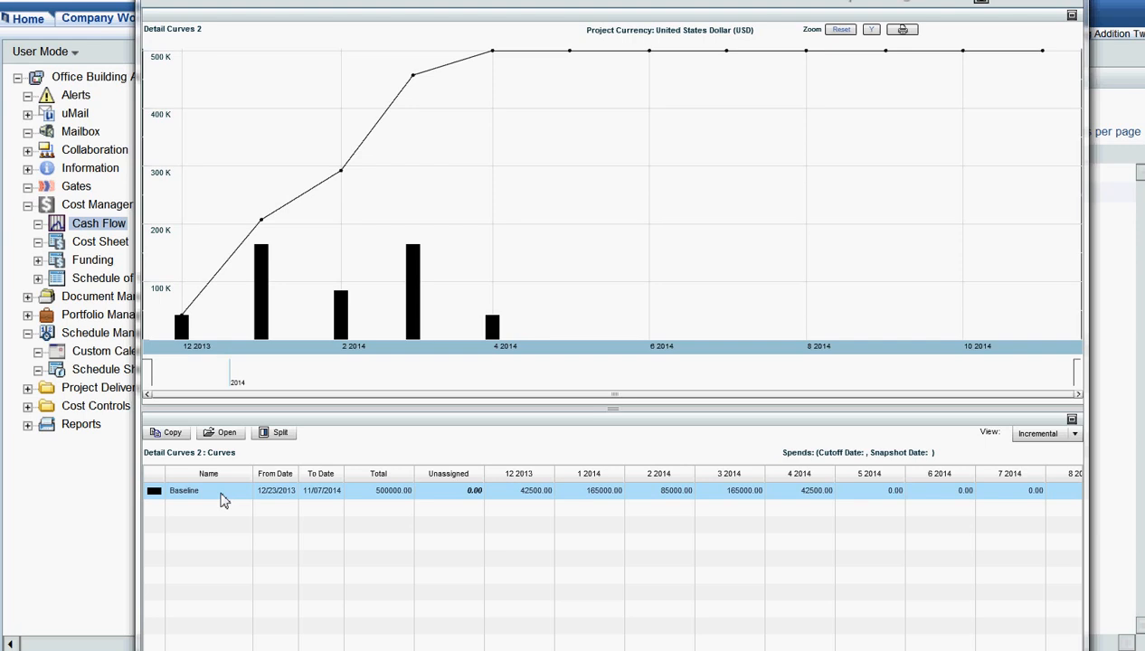
double_click(220, 496)
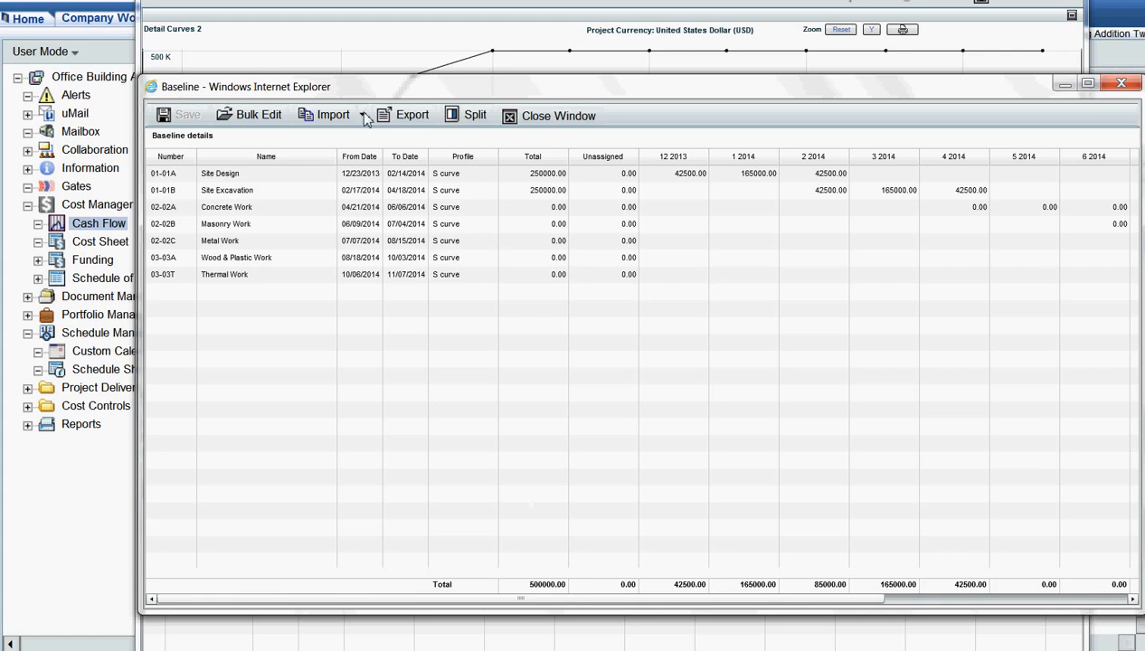
left_click(292, 195)
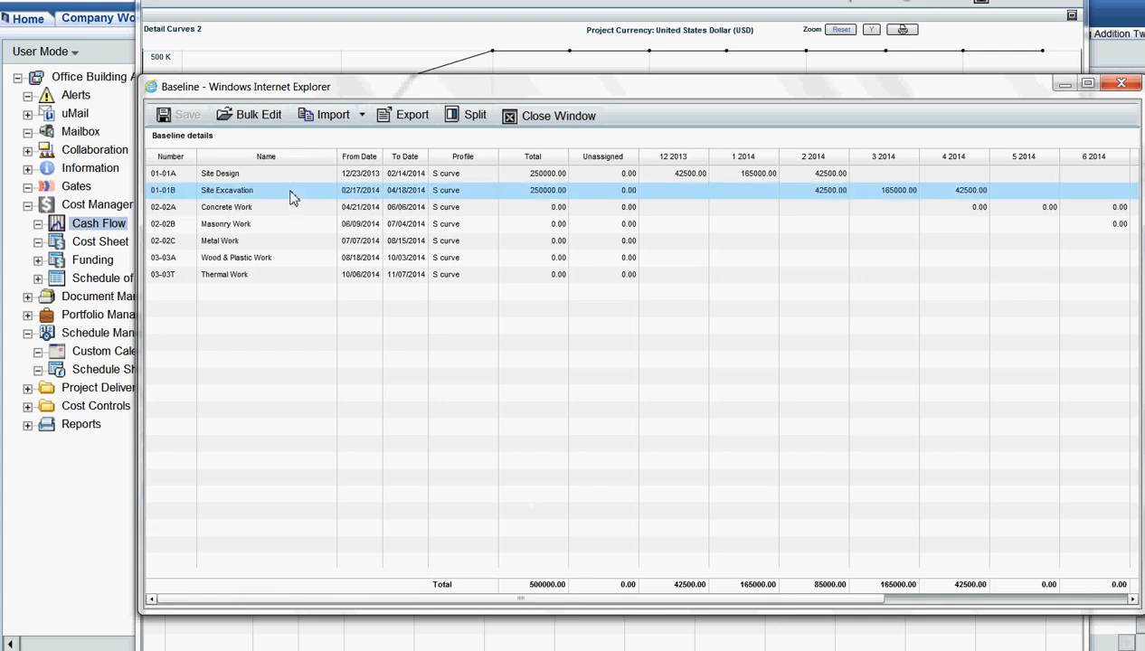
left_click(445, 206)
left_click(563, 191)
left_click(562, 181)
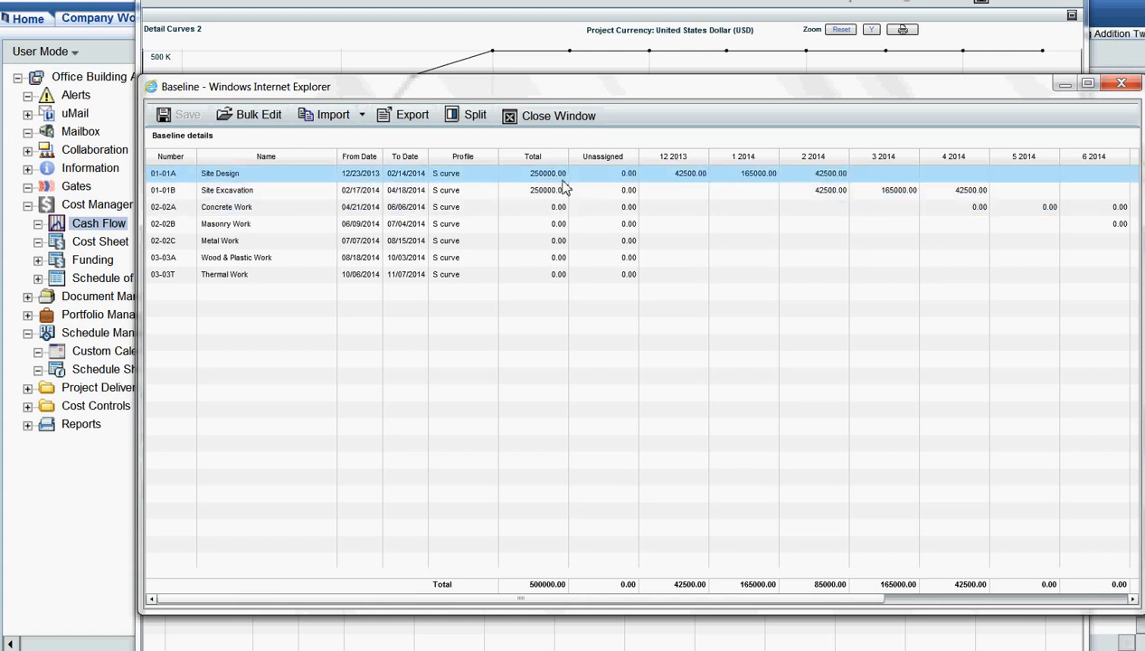